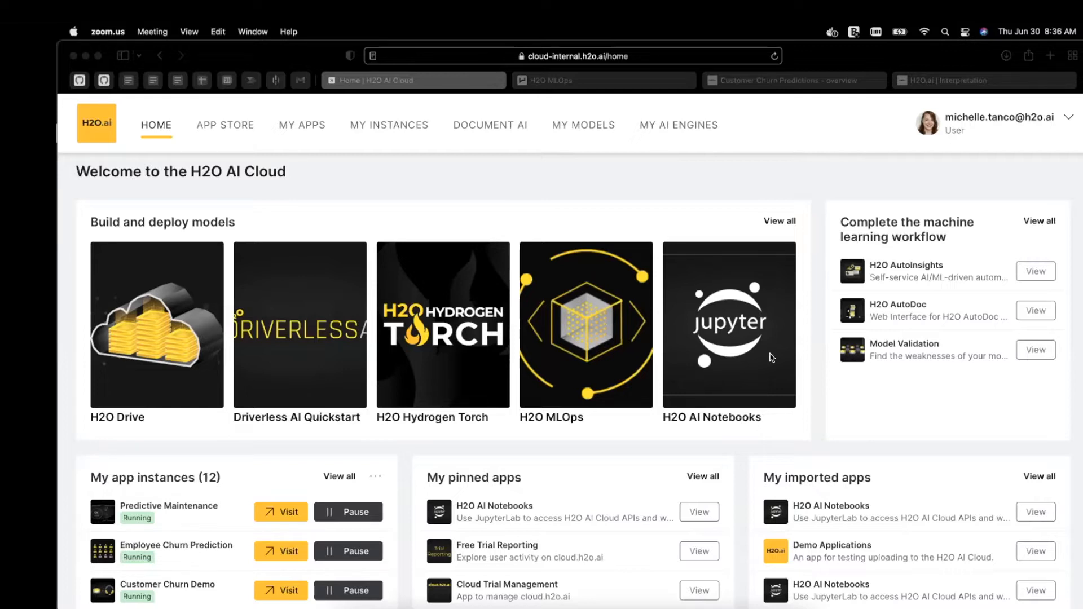
View the H2O AI Notebooks app details page and return to the cloud home page
click(742, 321)
click(742, 320)
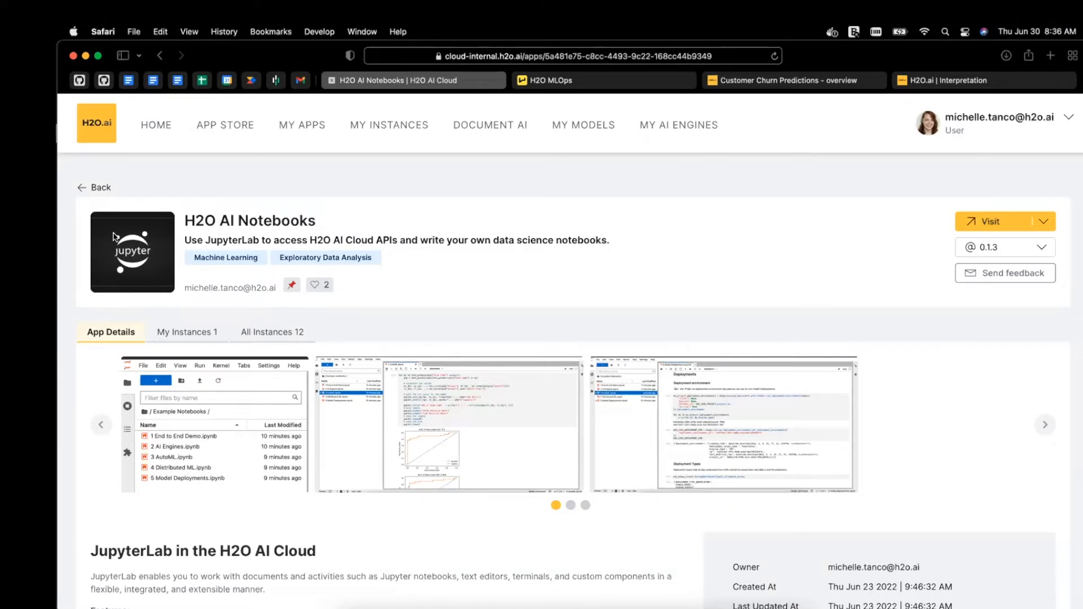
click(102, 188)
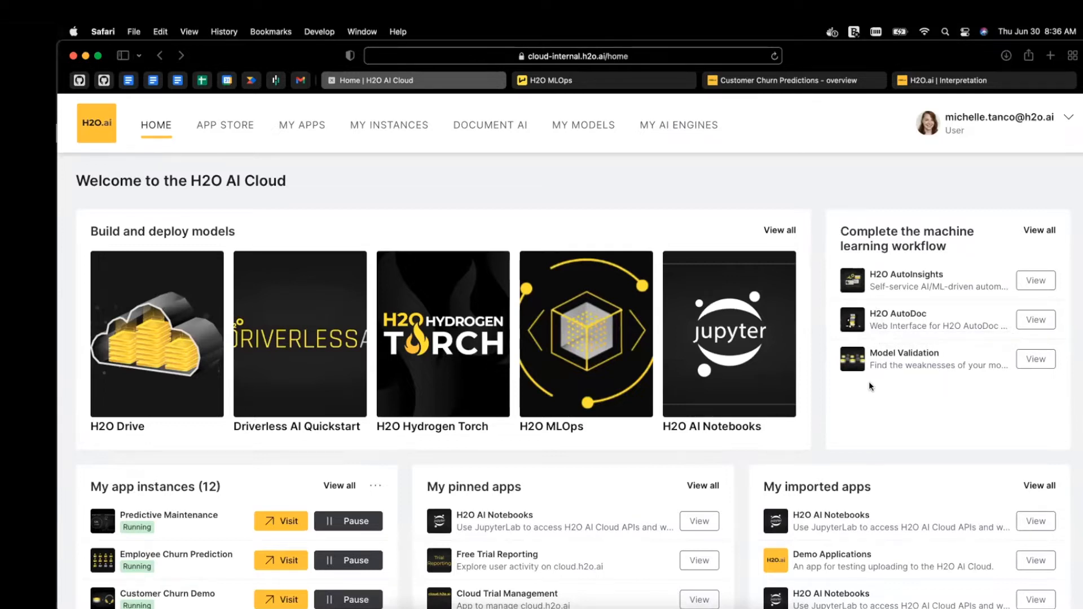
Look through the home page sections, from model-building apps and app instances to H2O tools and latest uploaded apps
scroll(621, 407, down, 1)
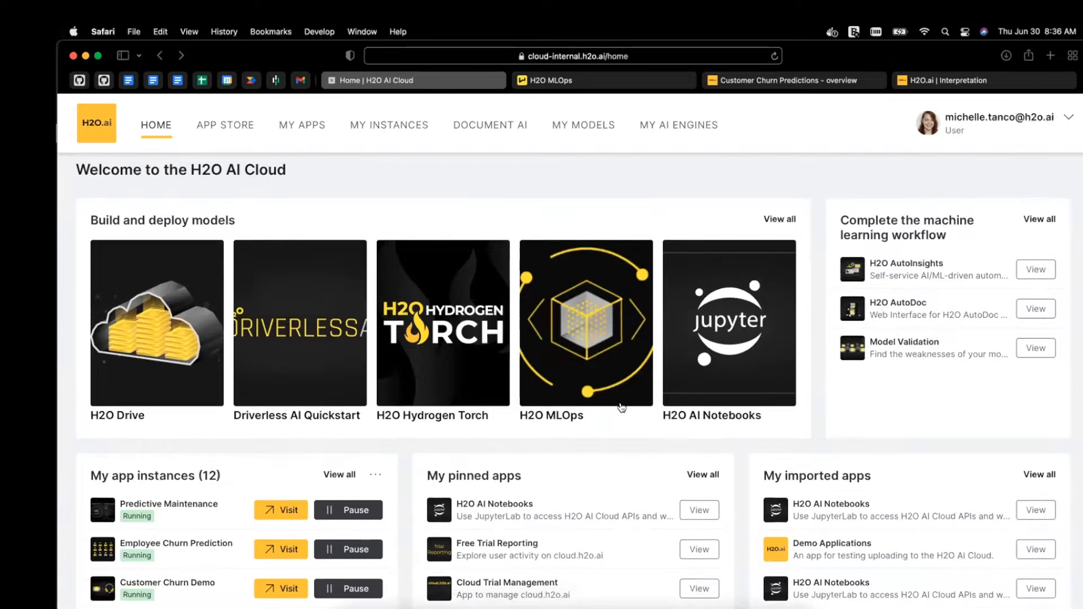
scroll(622, 407, down, 5)
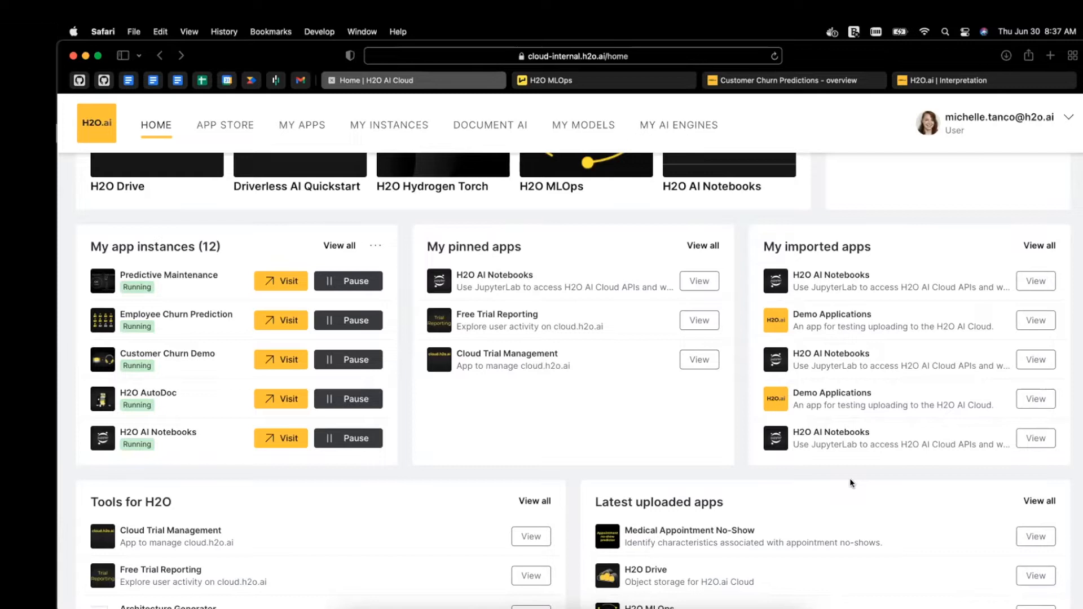
scroll(850, 478, down, 2)
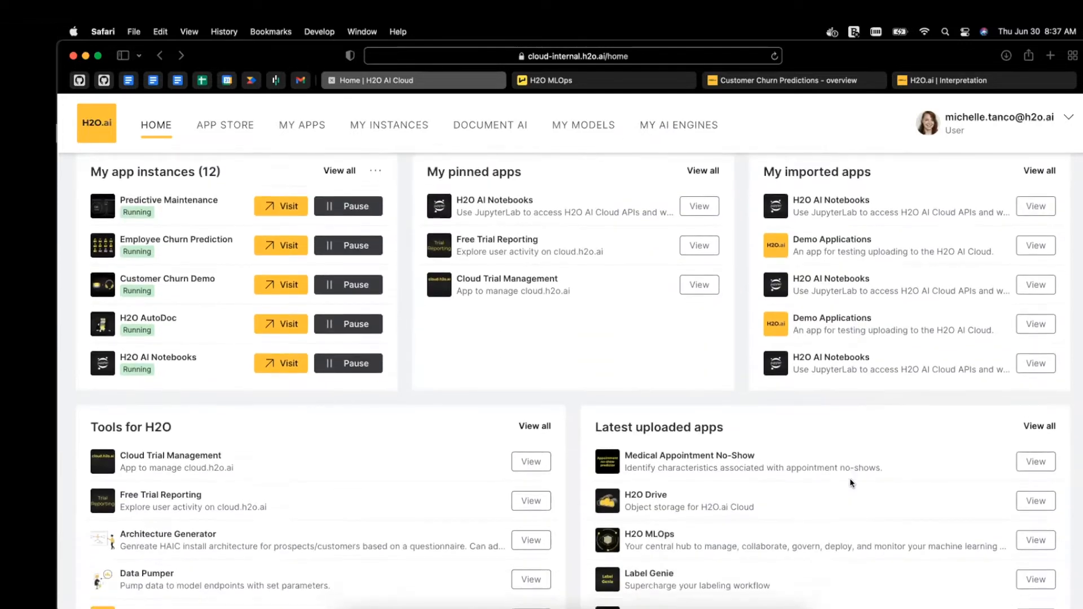
scroll(850, 479, up, 6)
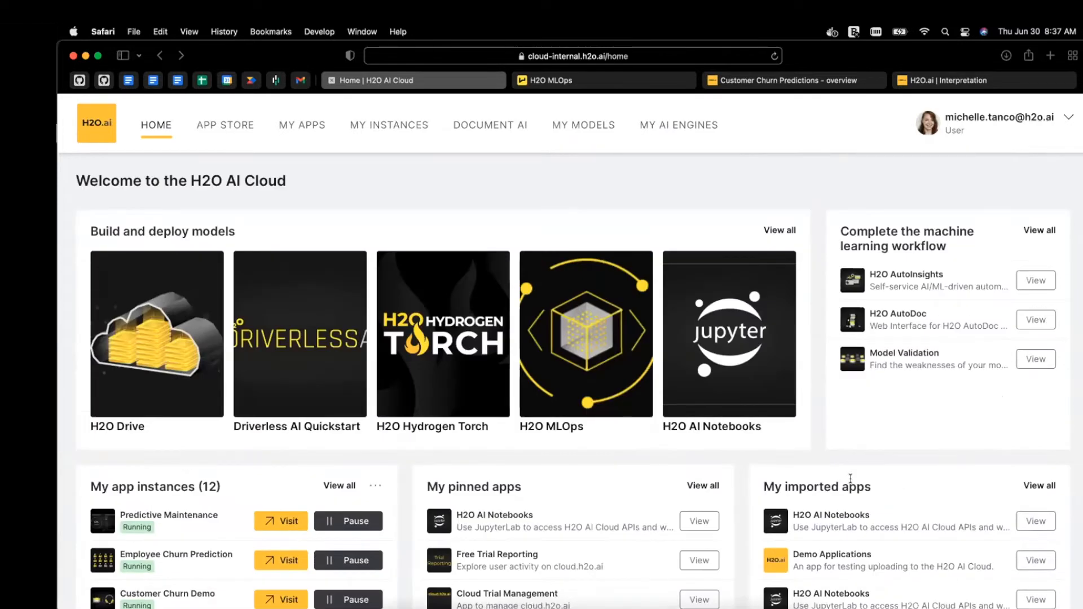
scroll(850, 478, down, 8)
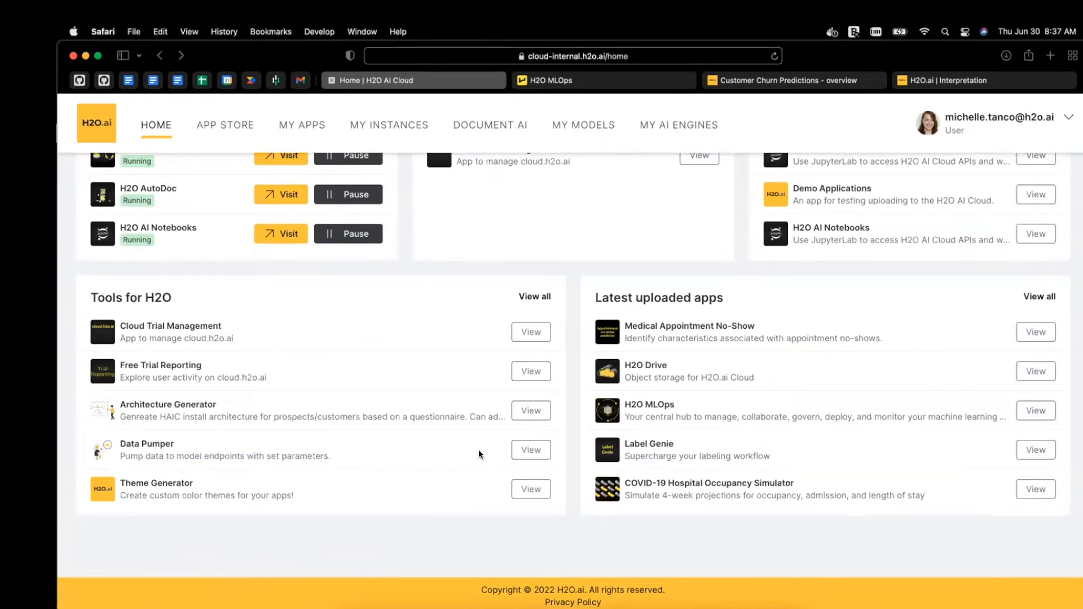
scroll(797, 445, up, 1)
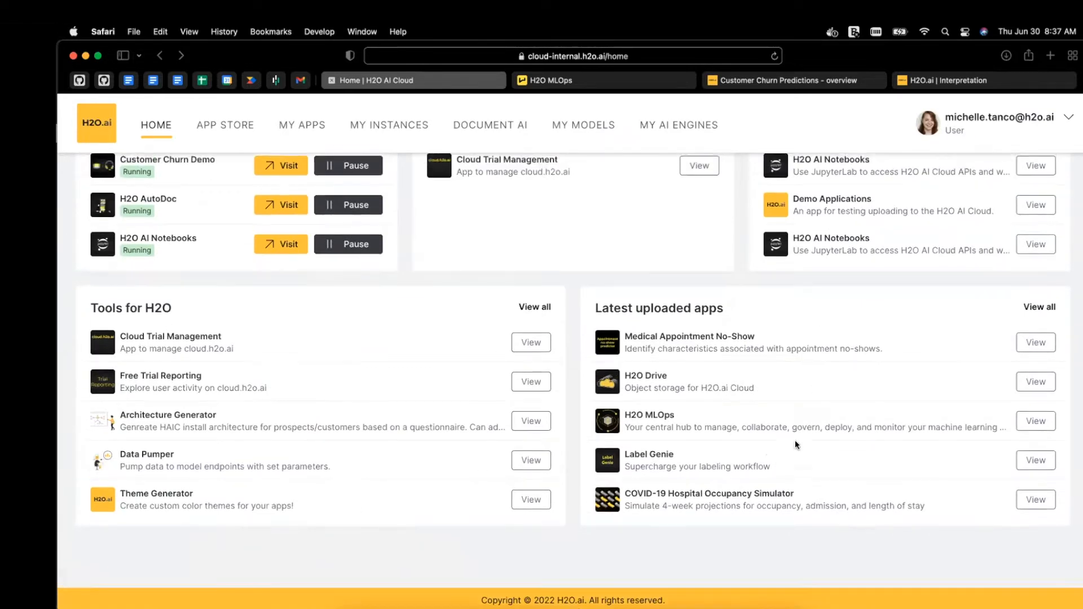
scroll(795, 445, up, 8)
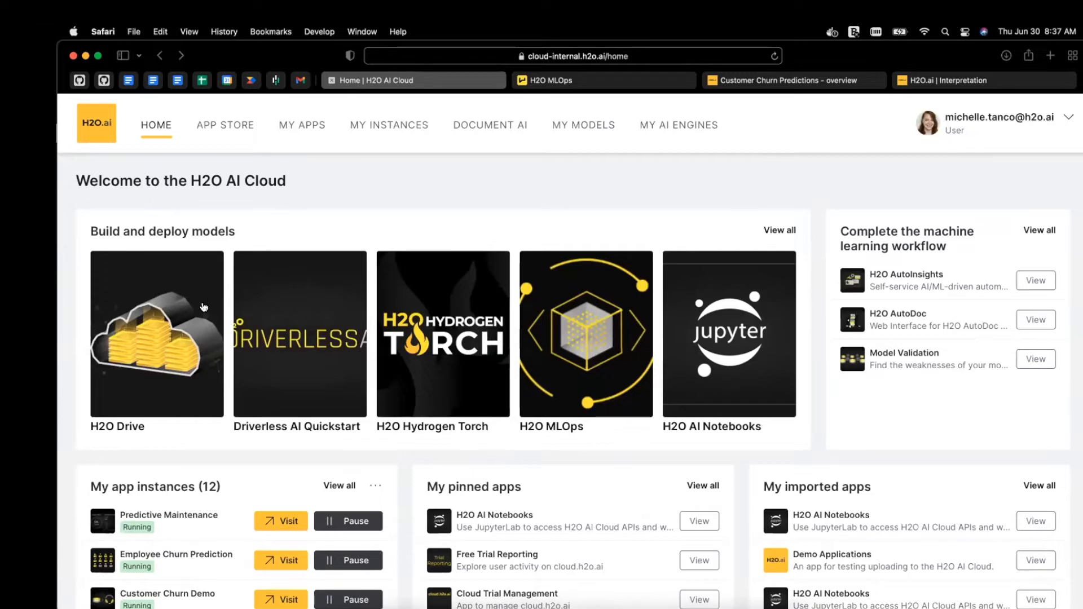
Launch H2O Drive and view the Amazon S3 credential profiles in its connector configuration
click(178, 306)
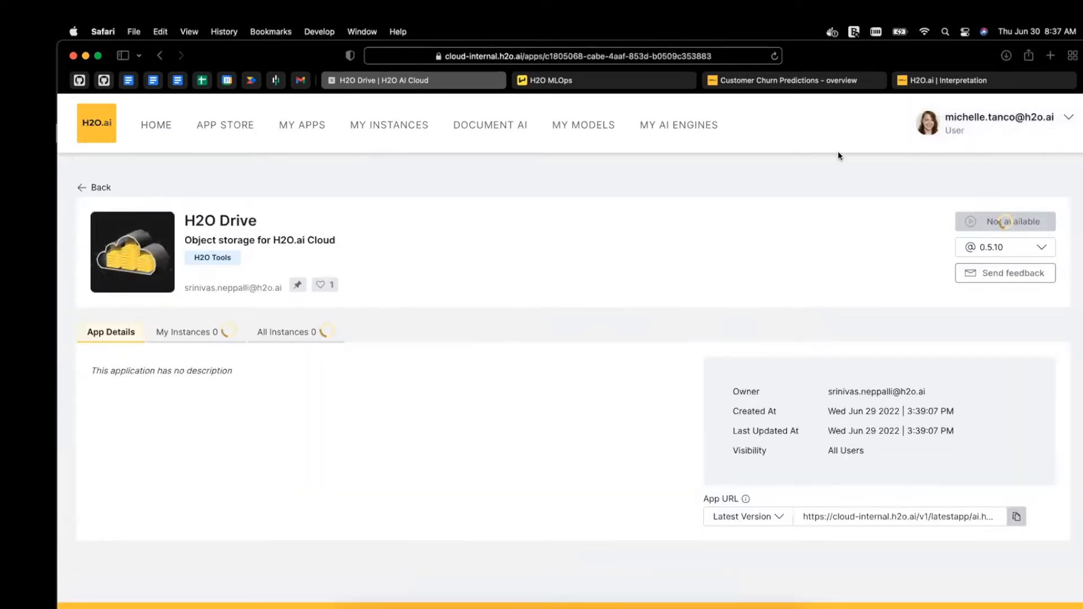
click(992, 222)
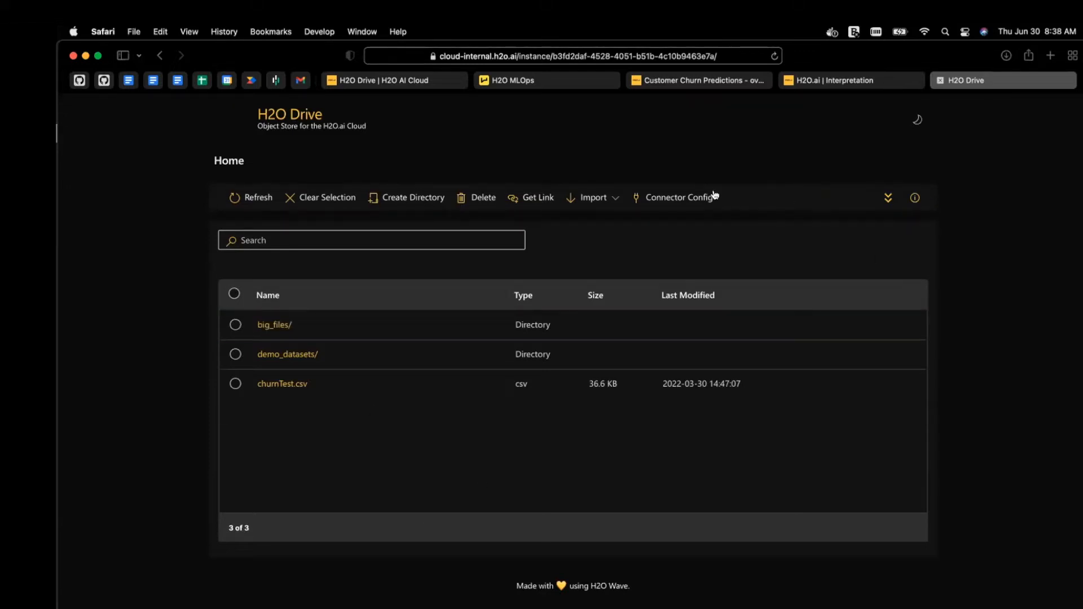
click(684, 202)
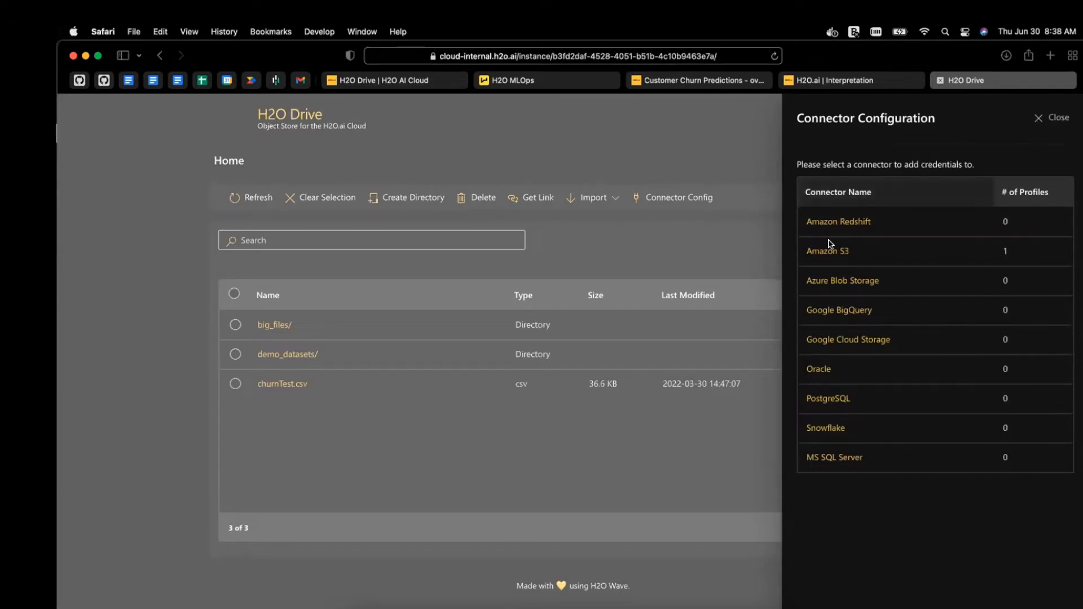
click(835, 256)
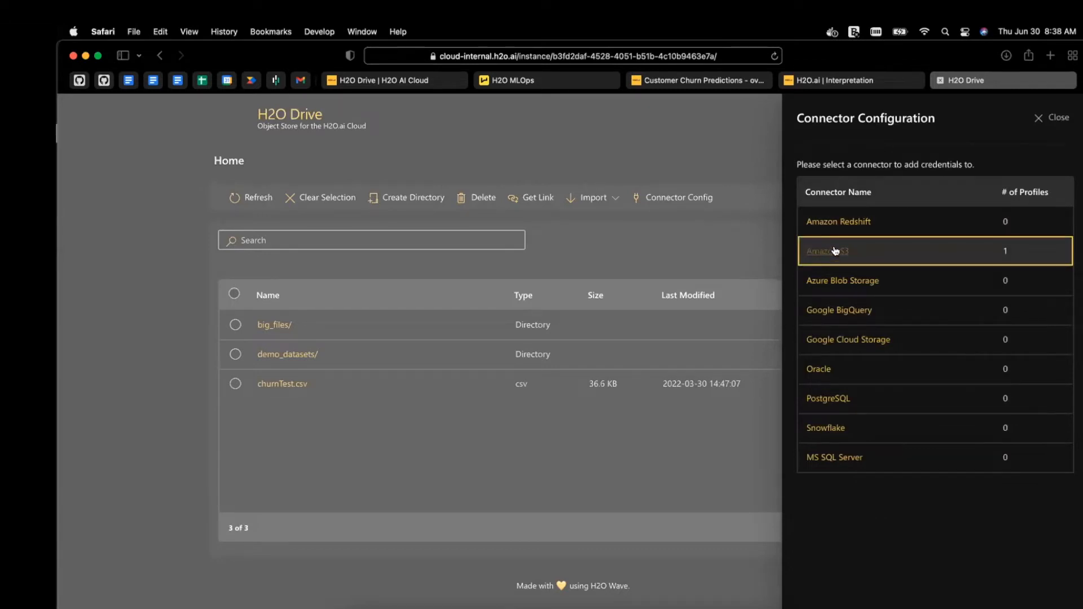
click(836, 250)
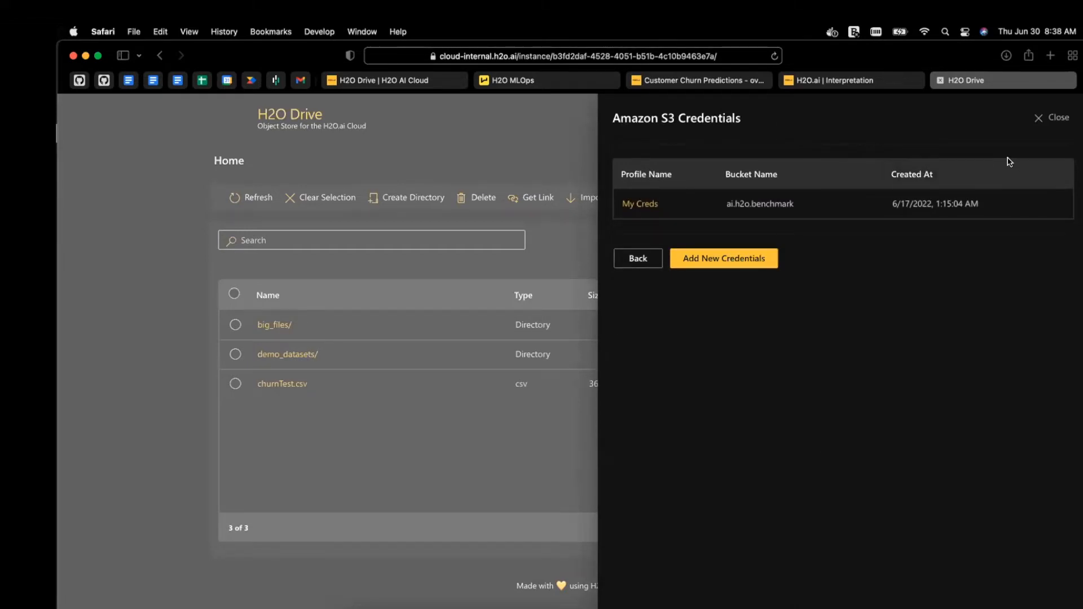
click(1053, 118)
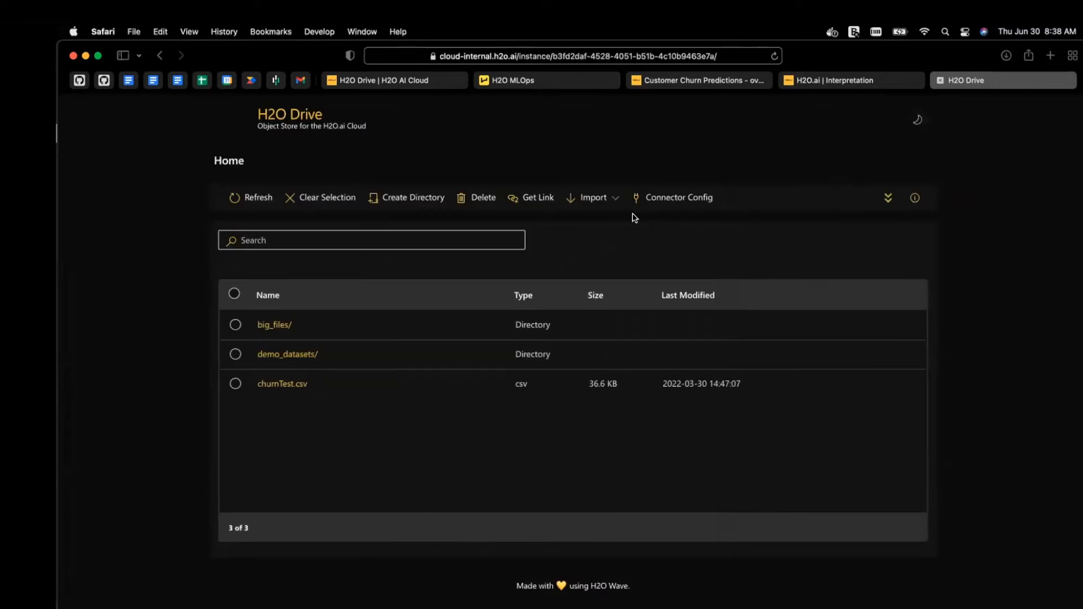
Inspect the Amazon S3 import form in H2O Drive without importing anything, and close H2O Drive
click(595, 202)
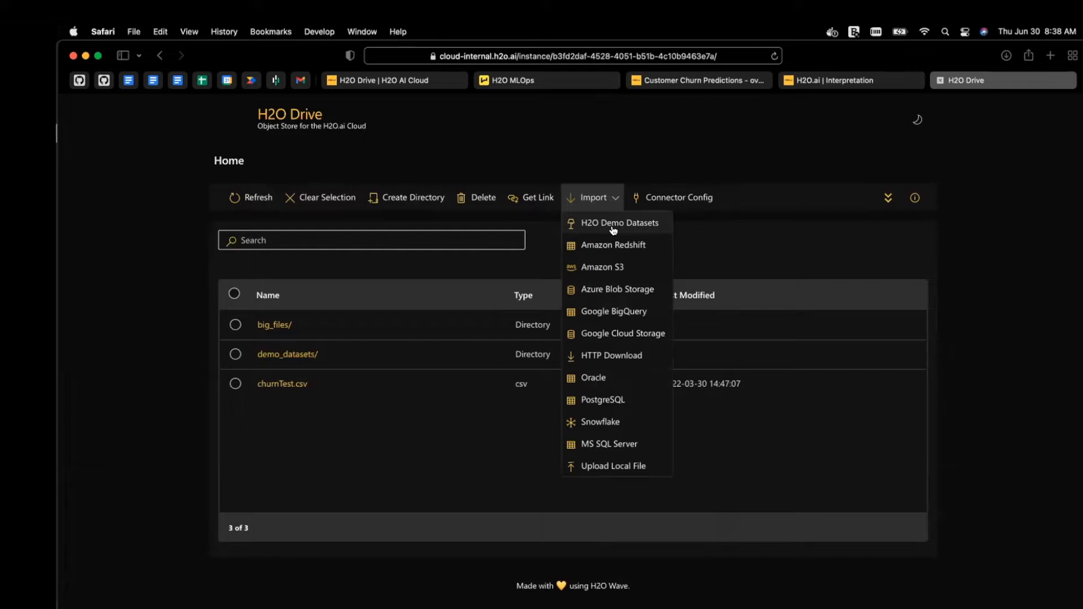
click(593, 268)
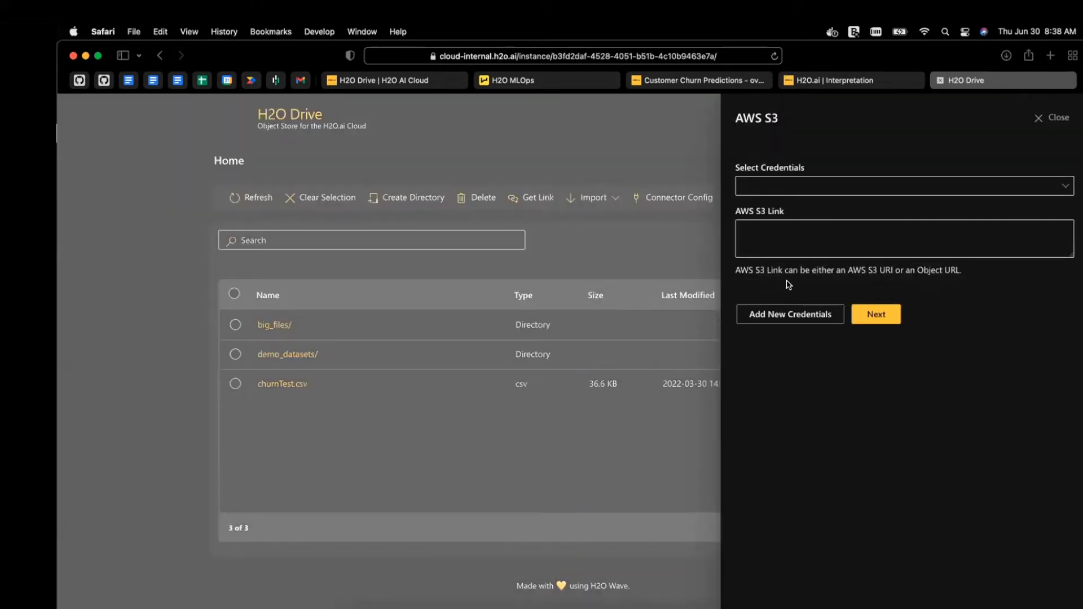
click(1056, 116)
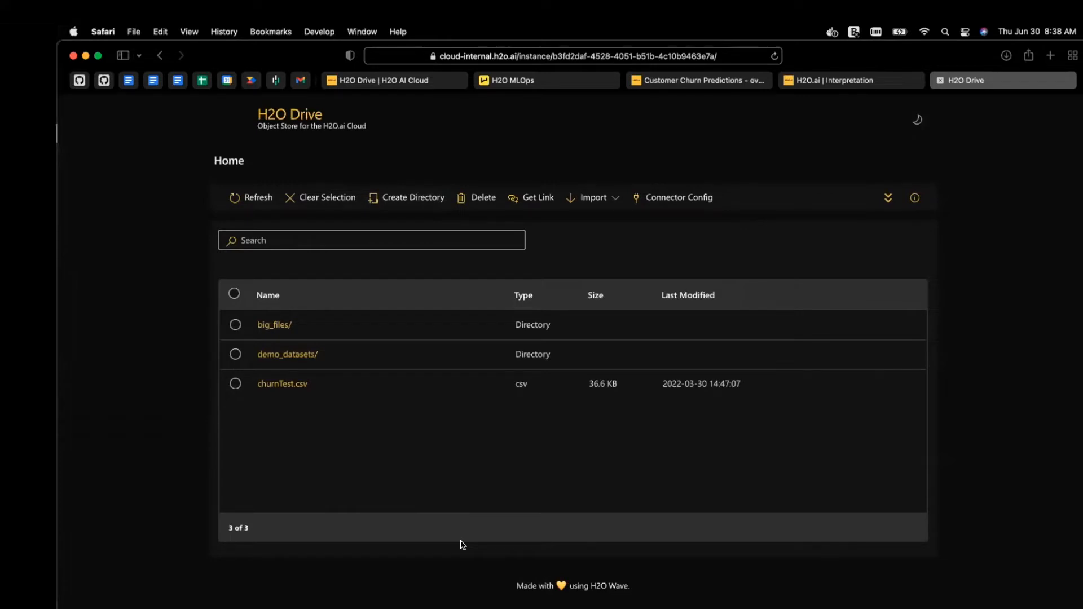
click(944, 83)
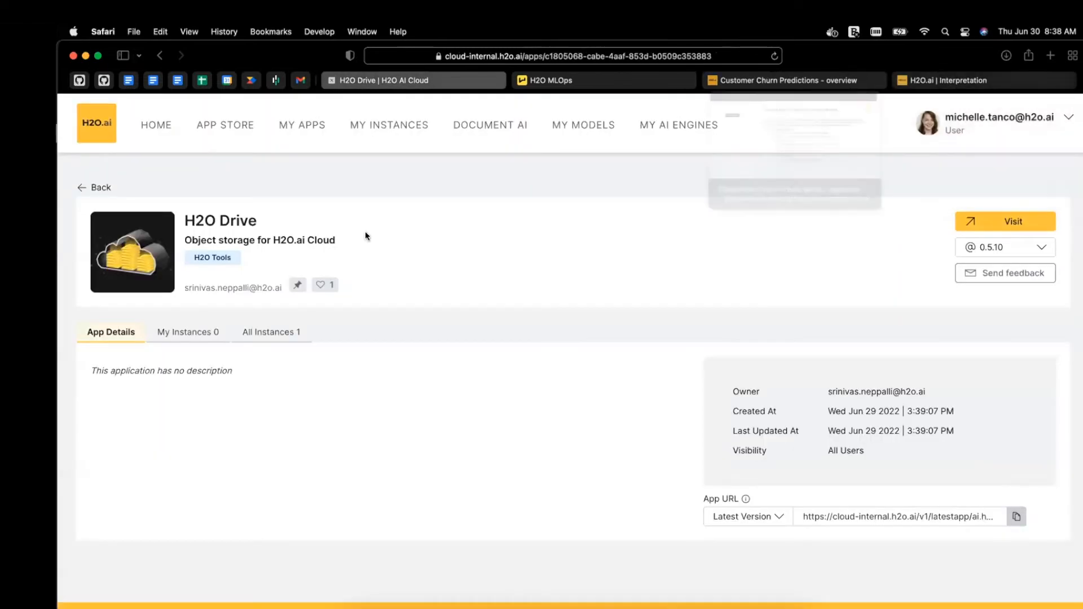
Launch Driverless AI from the Driverless AI Quickstart app on the cloud home page and bring up its datasets listing
click(159, 129)
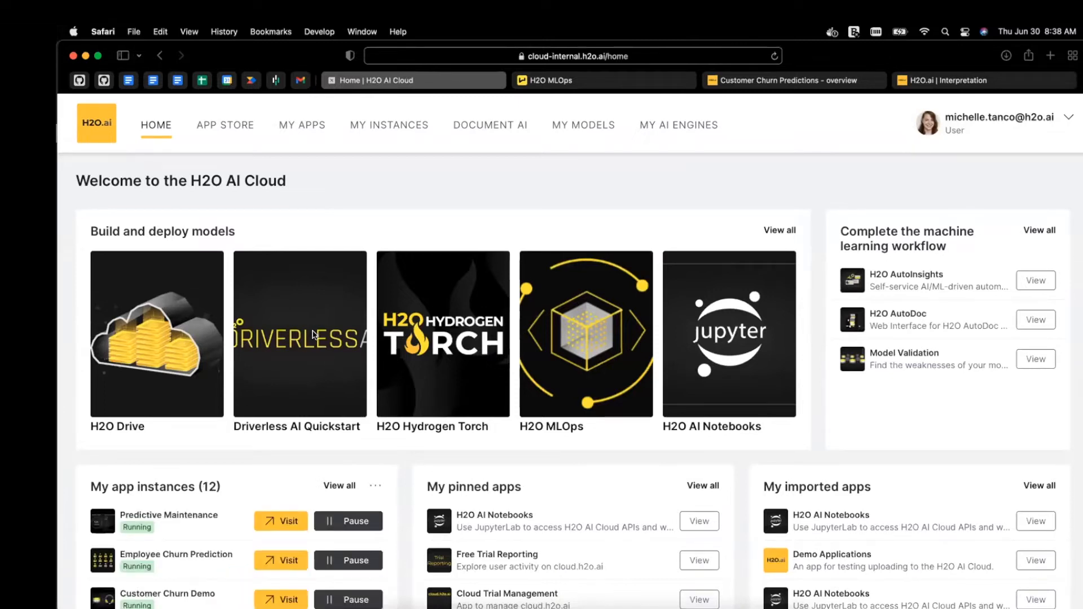
click(314, 334)
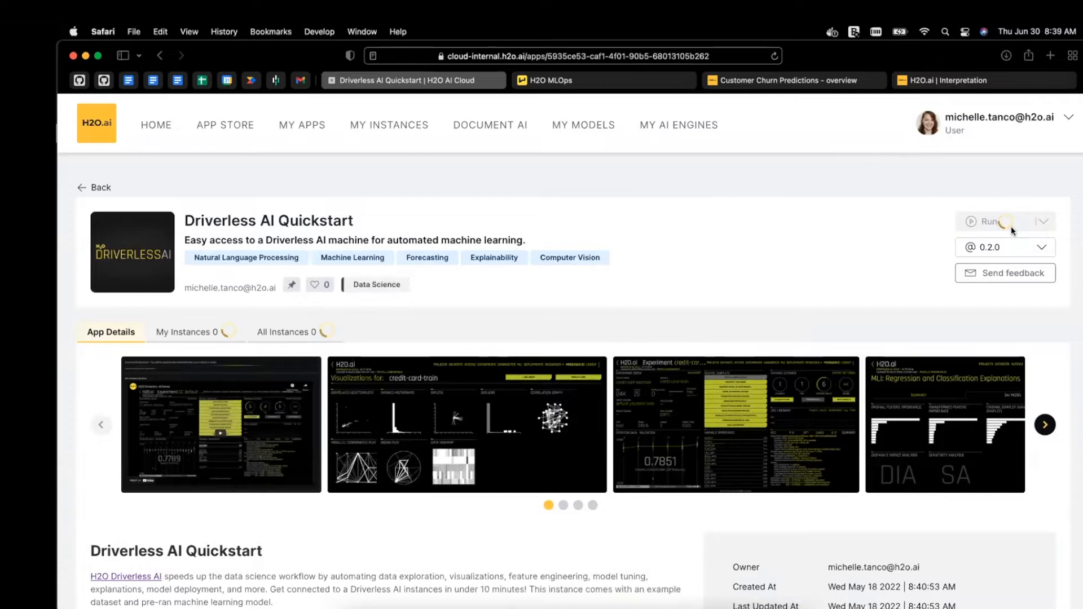
click(1012, 220)
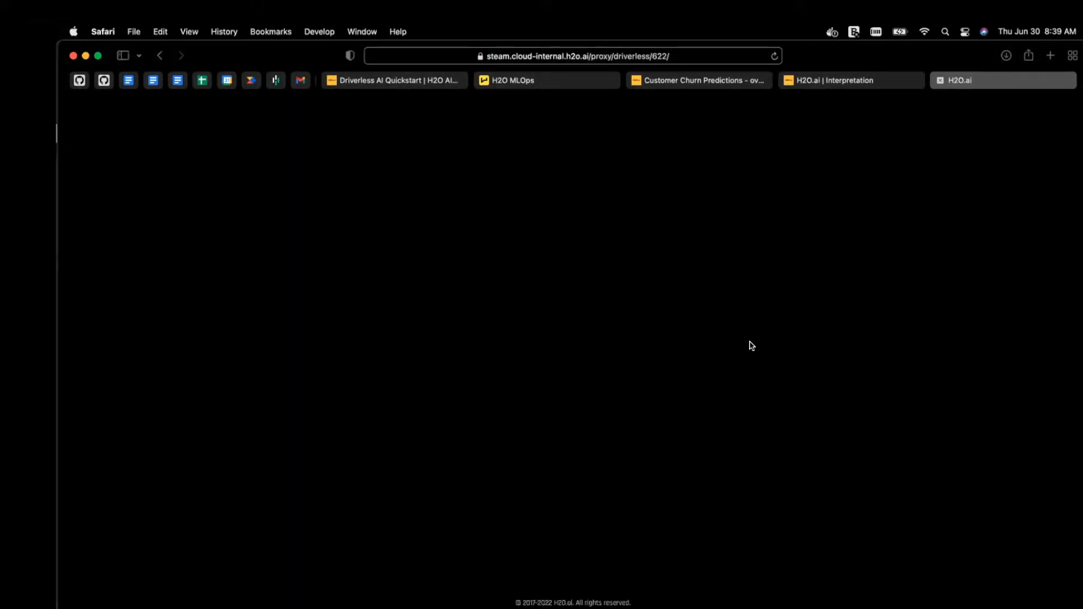
click(838, 83)
click(417, 81)
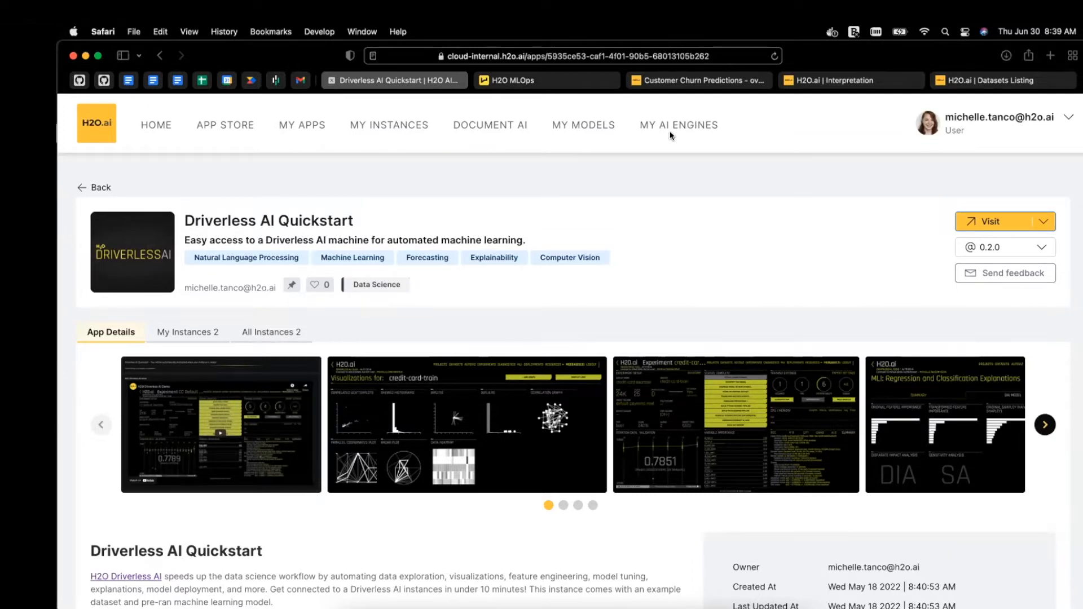
click(971, 81)
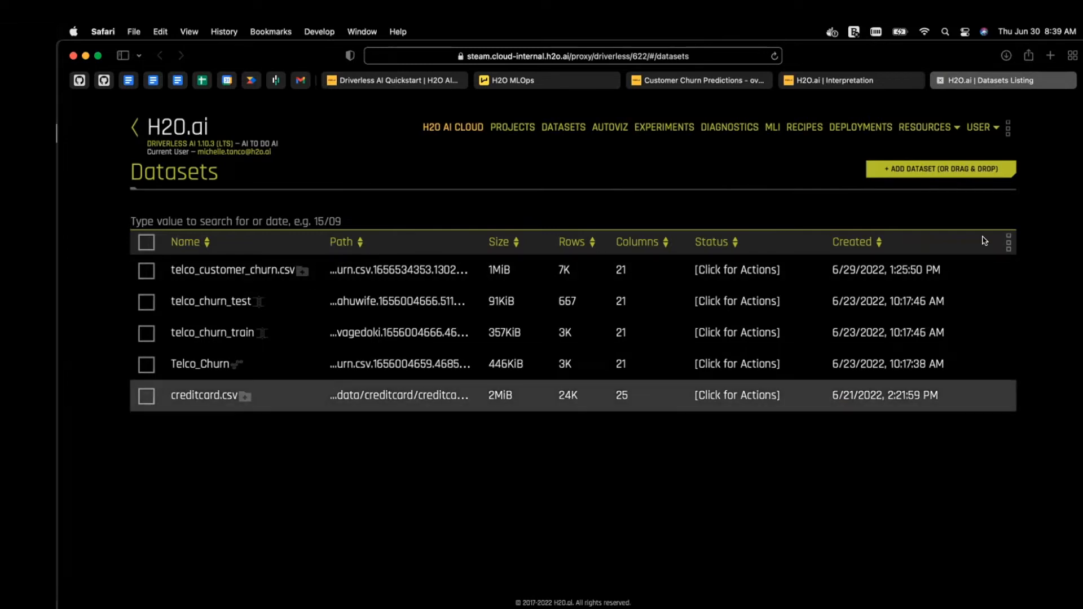
Browse the H2O Drive root folder "/" as a source for a new dataset, and close the explorer without importing
click(979, 168)
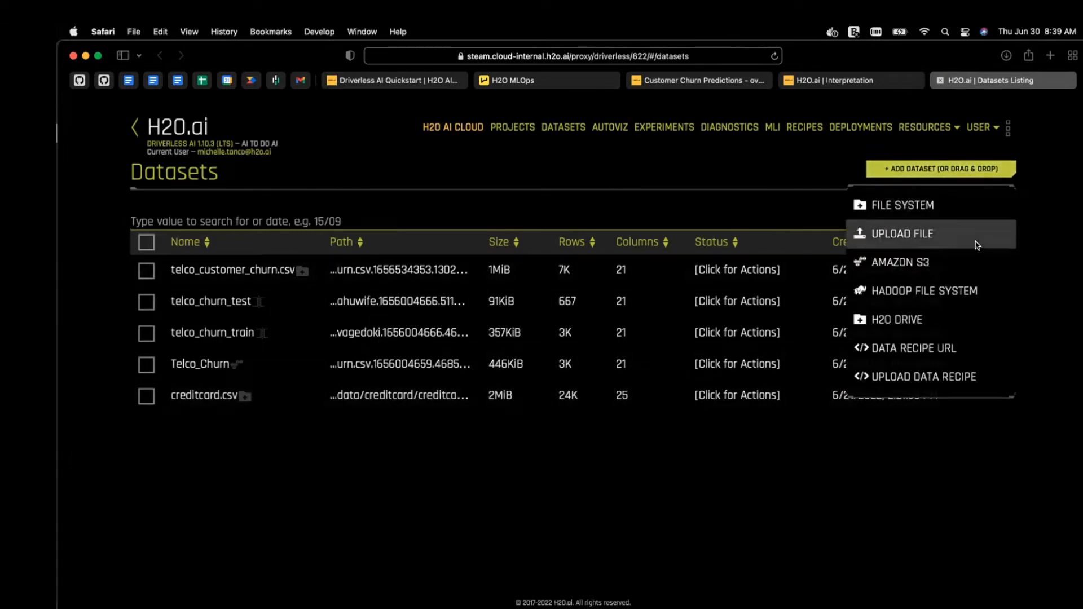
click(925, 324)
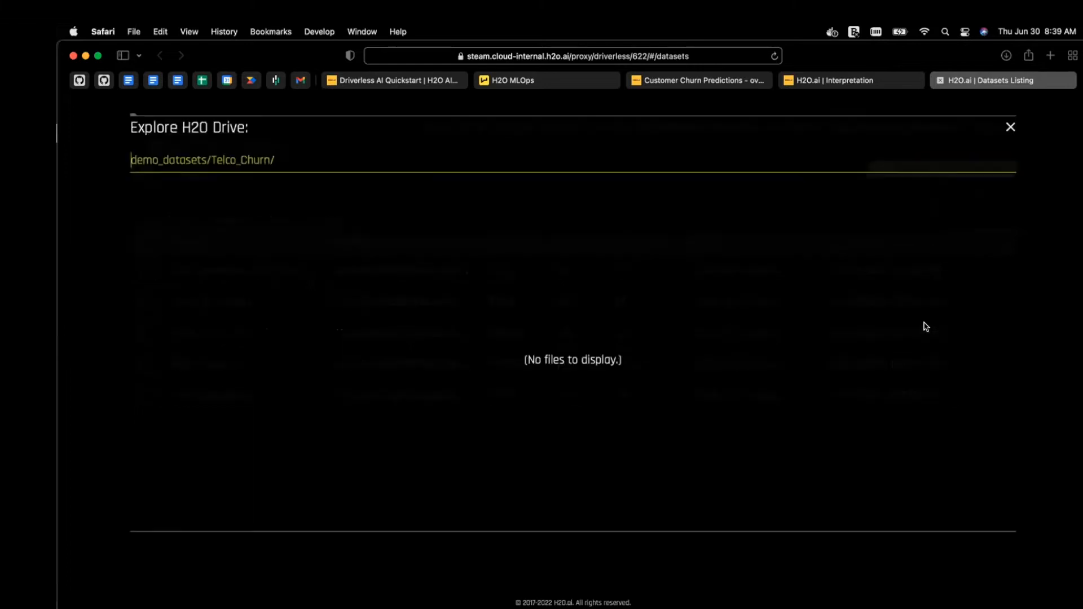
drag(290, 162, 163, 161)
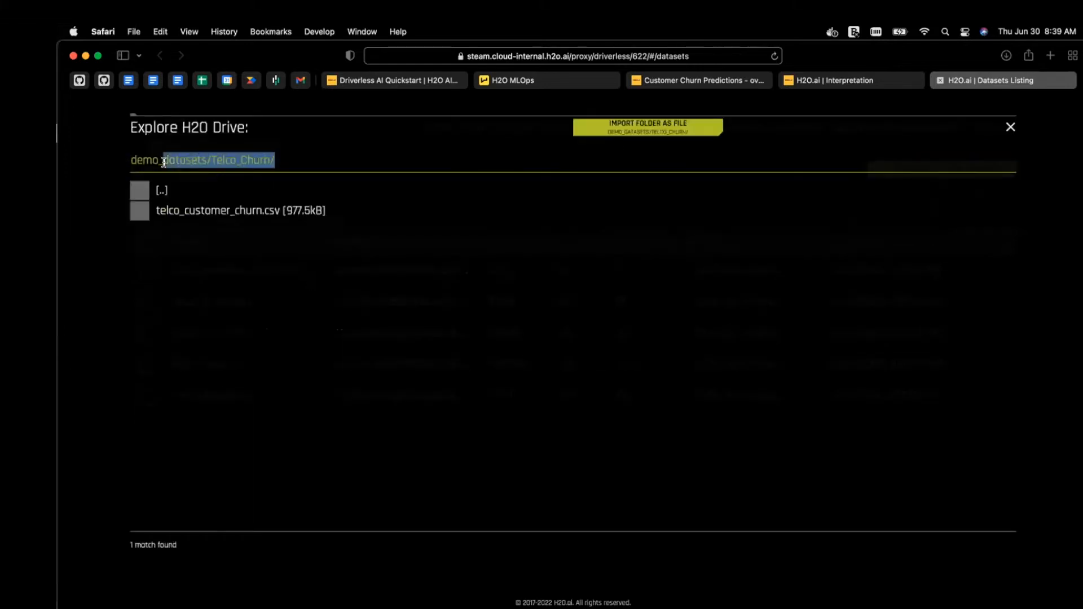
click(312, 161)
key(BackSpace)
key(super+a)
key(BackSpace)
text(/)
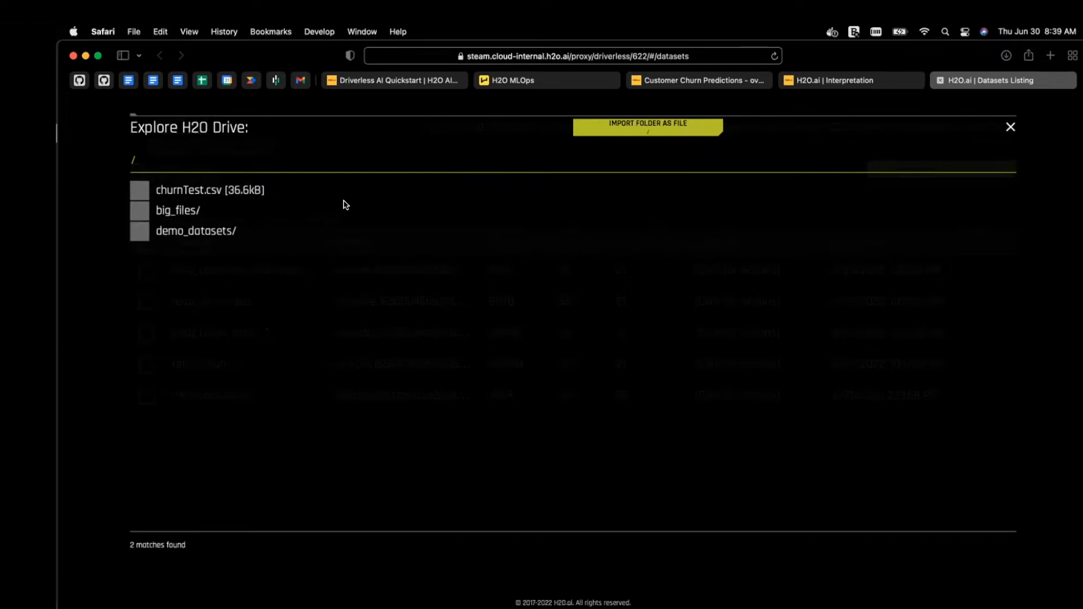
click(1011, 129)
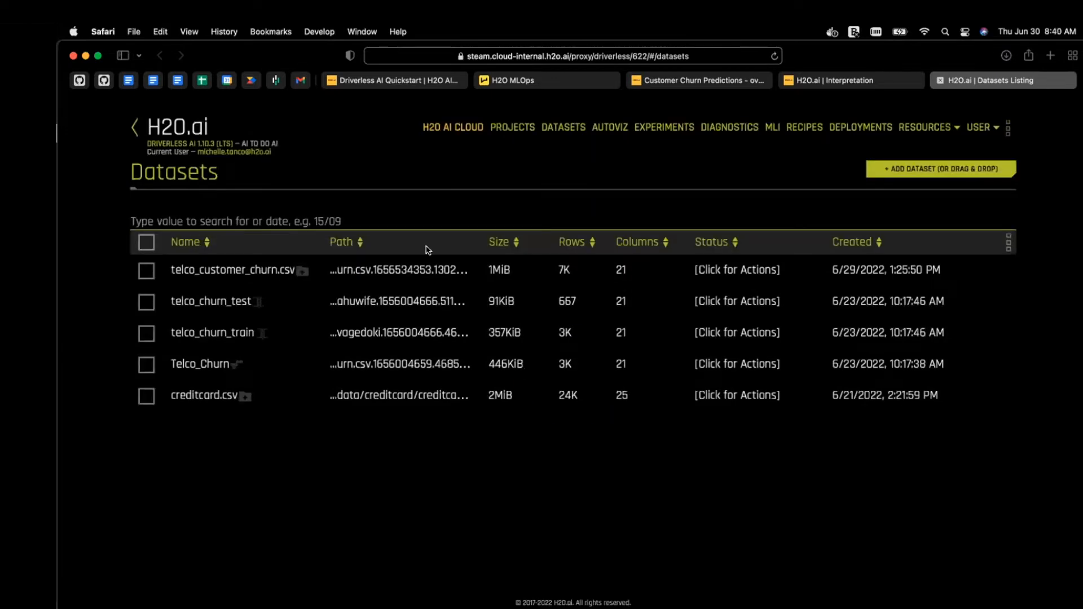
Open the details of the Telco_Churn dataset and examine the distributions and statistics of its columns up to Churn?
click(424, 367)
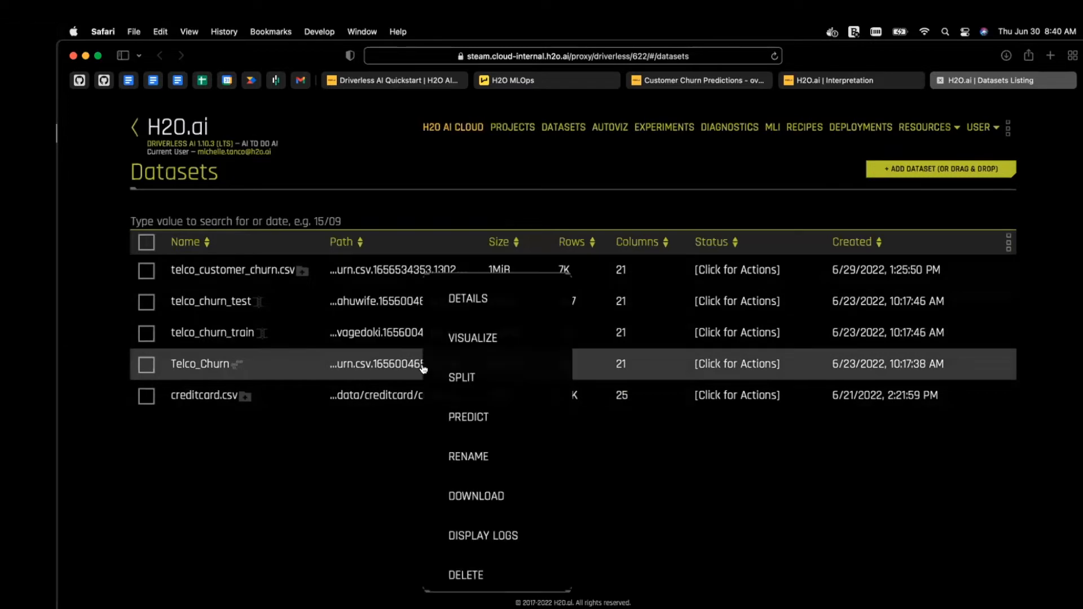
click(506, 299)
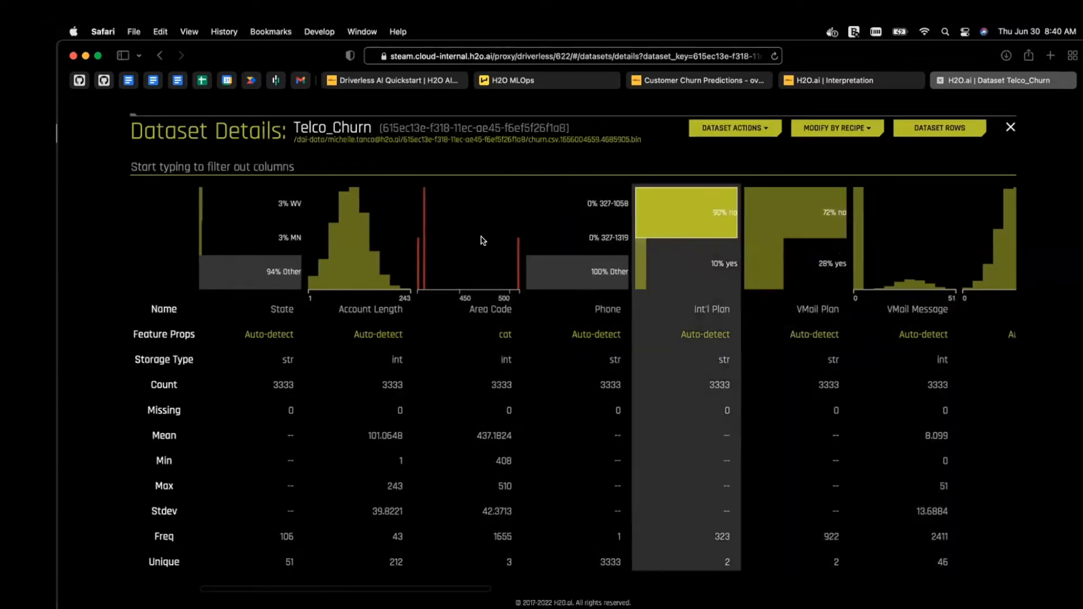
scroll(854, 415, right, 1)
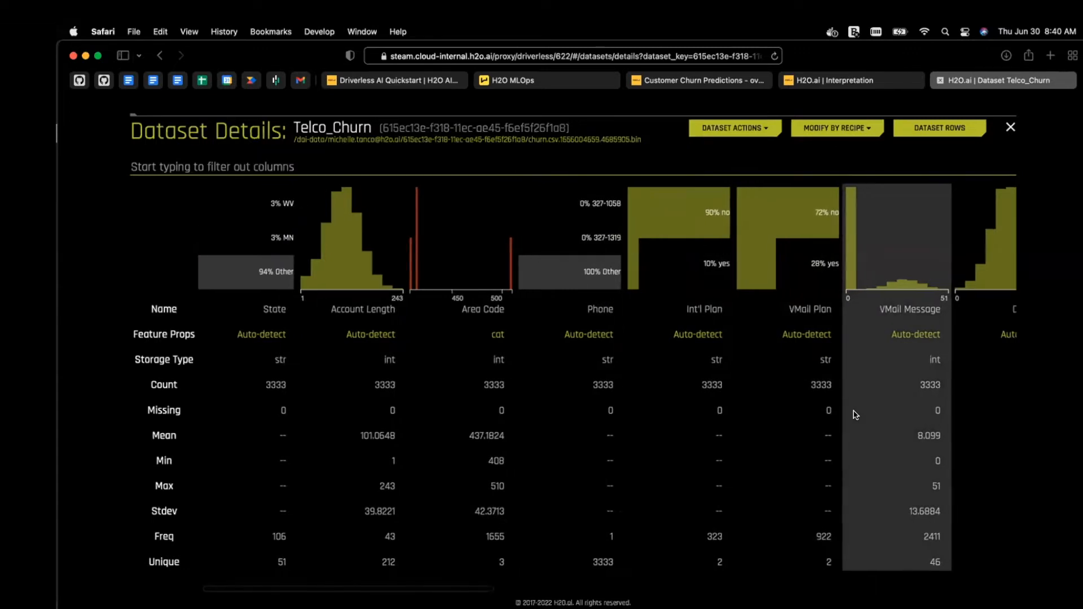
scroll(687, 264, right, 10)
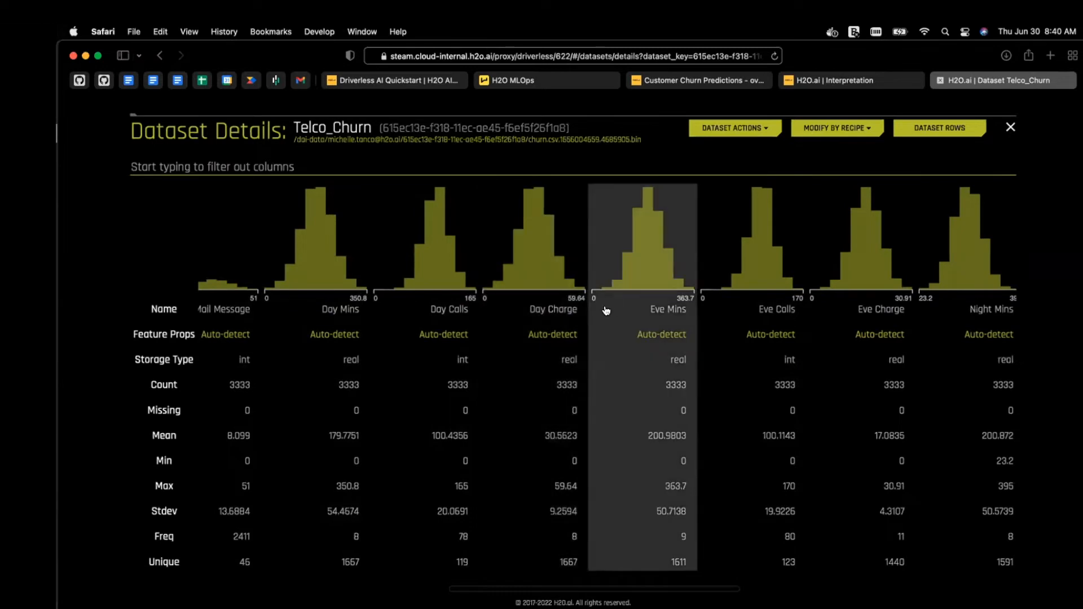
scroll(724, 367, right, 2)
scroll(724, 368, right, 8)
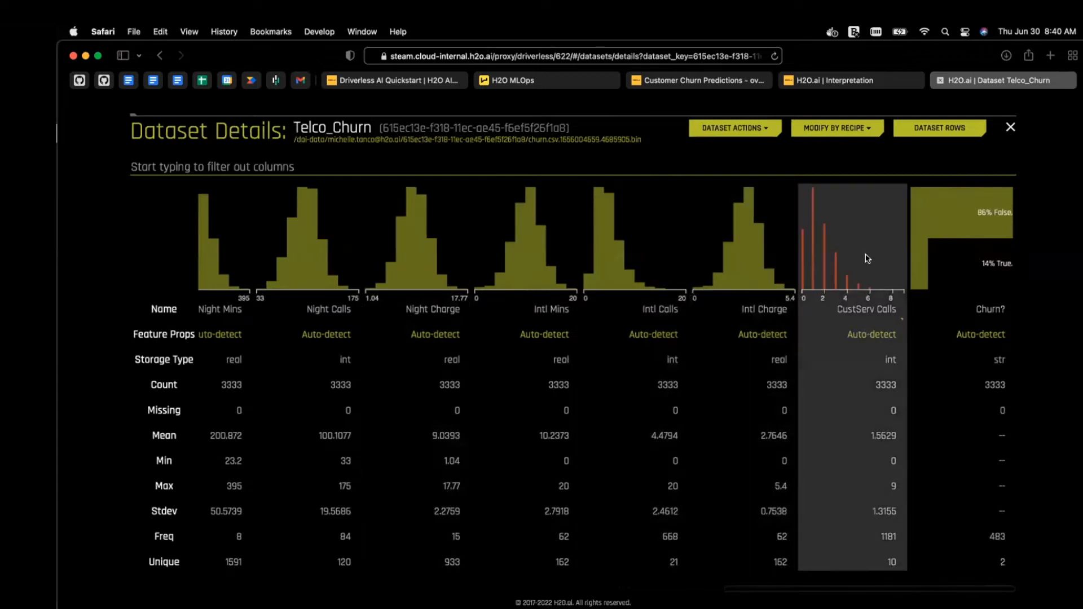
mouse_move(808, 235)
scroll(883, 299, left, 1)
mouse_move(1004, 264)
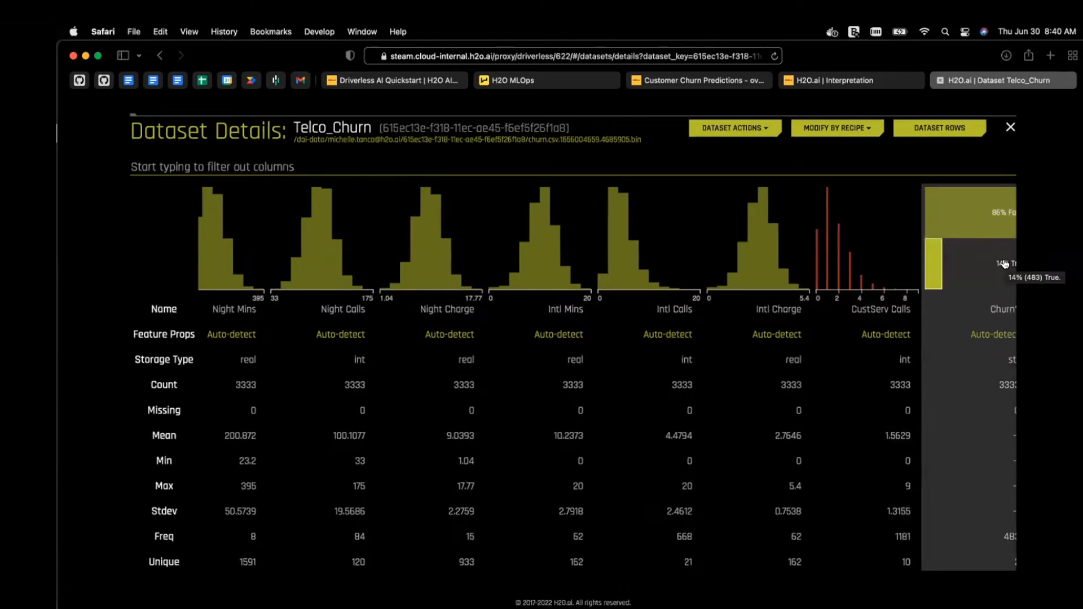
Examine the Churn? class split and the columns back to State in the Telco_Churn details, and close the details
mouse_move(992, 231)
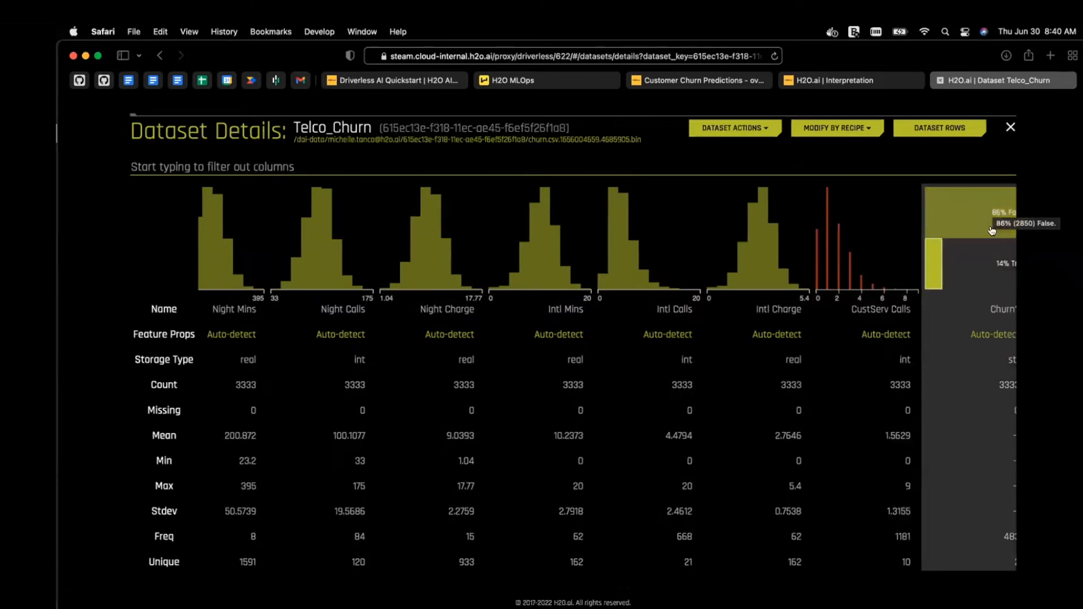
scroll(919, 381, left, 3)
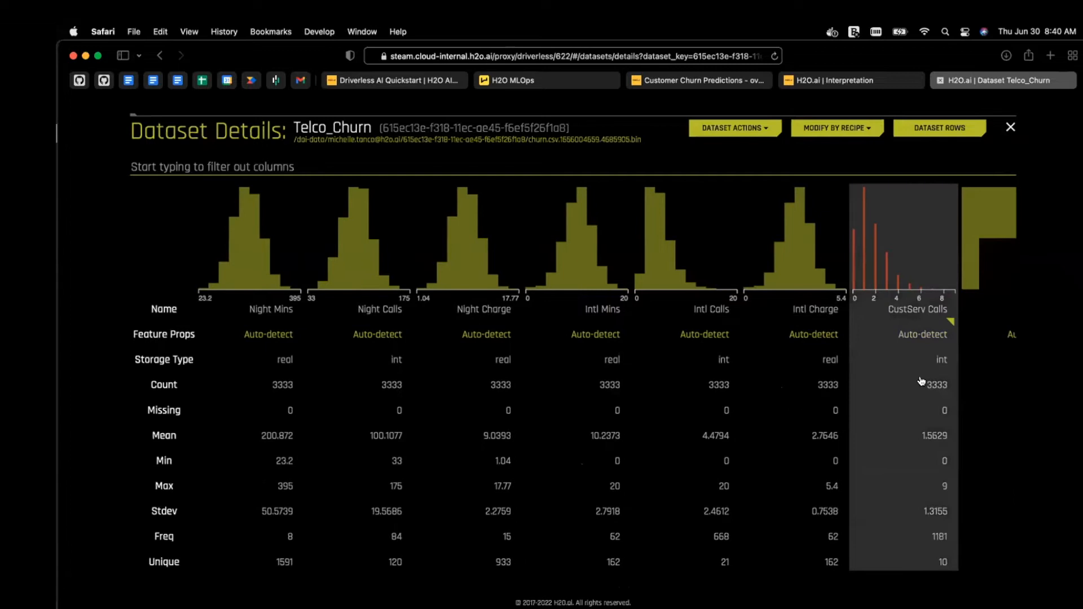
scroll(922, 381, left, 15)
mouse_move(930, 339)
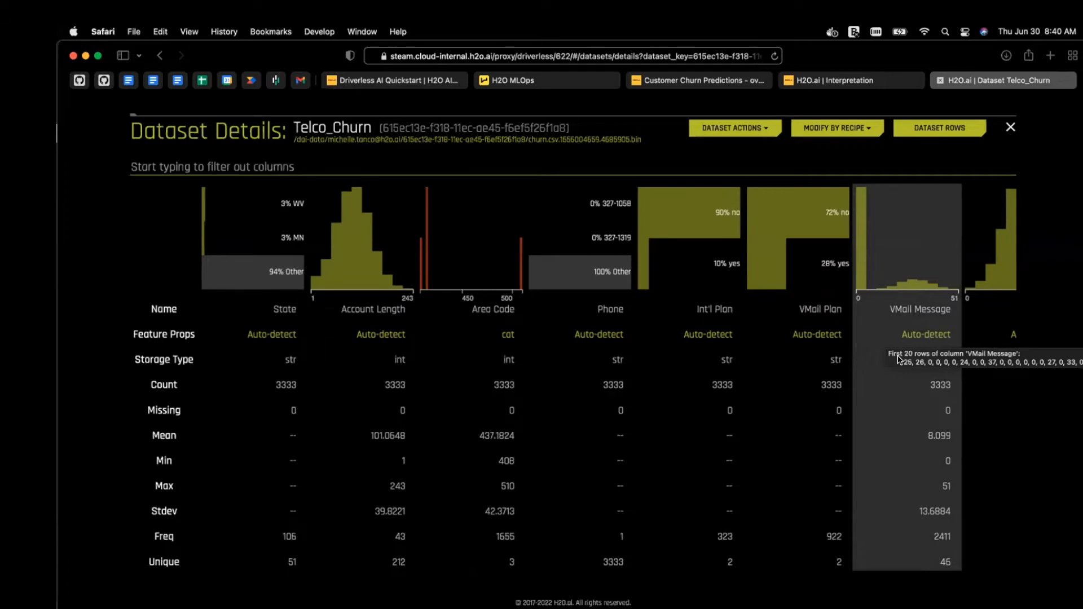
click(1011, 128)
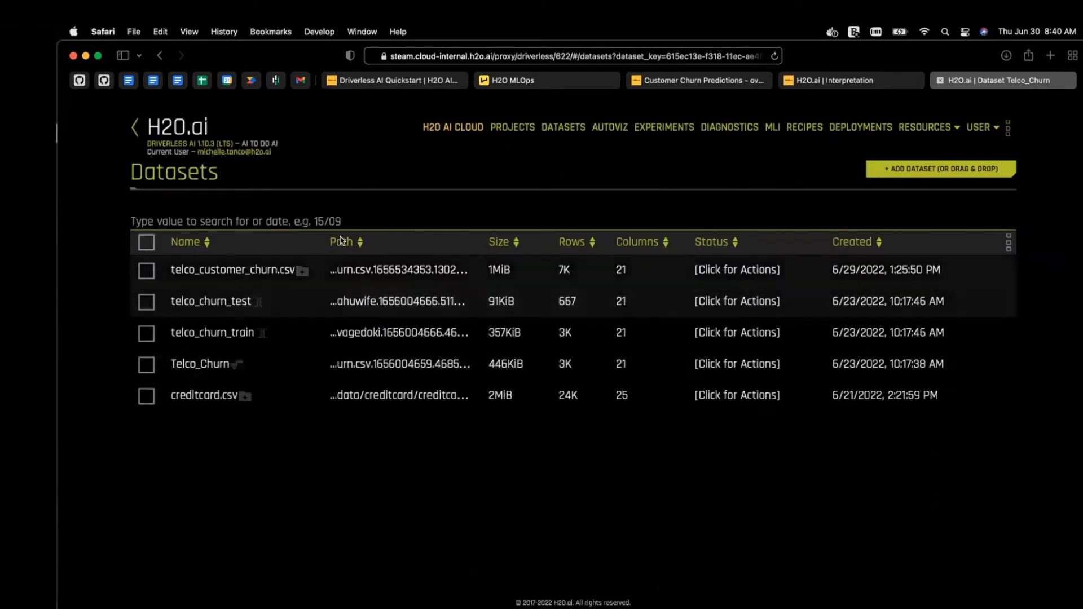
Generate automatic visualizations for the Telco_Churn dataset and open the resulting visualization set
click(355, 364)
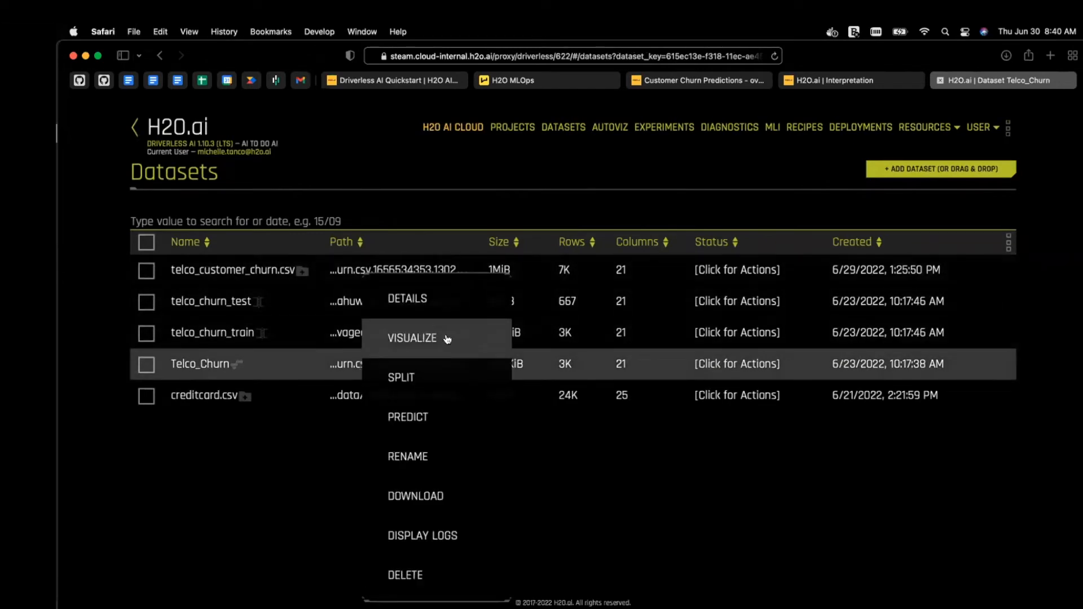
click(447, 339)
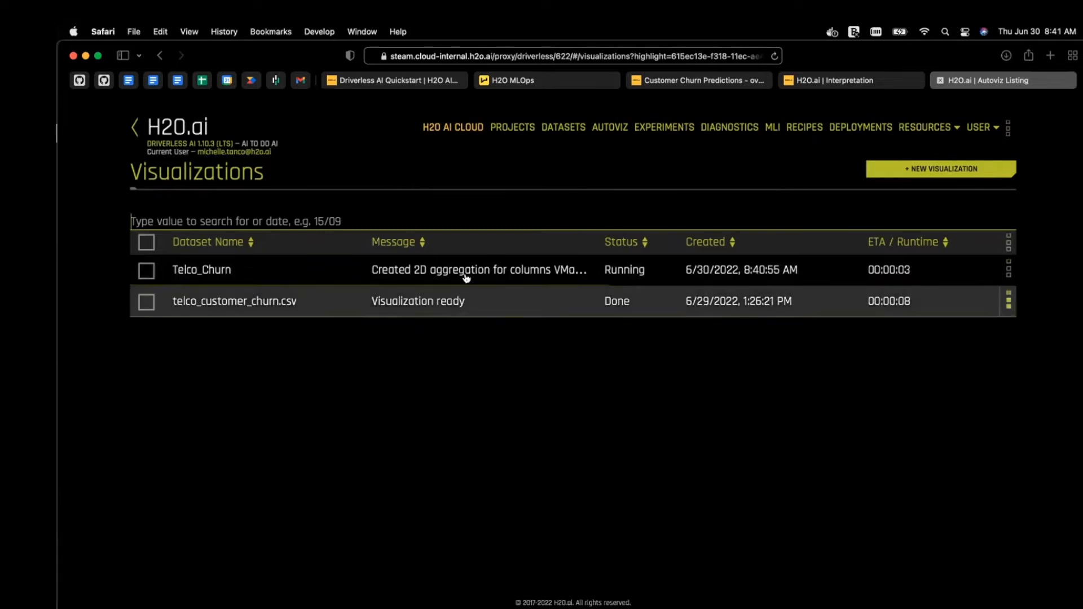
click(443, 277)
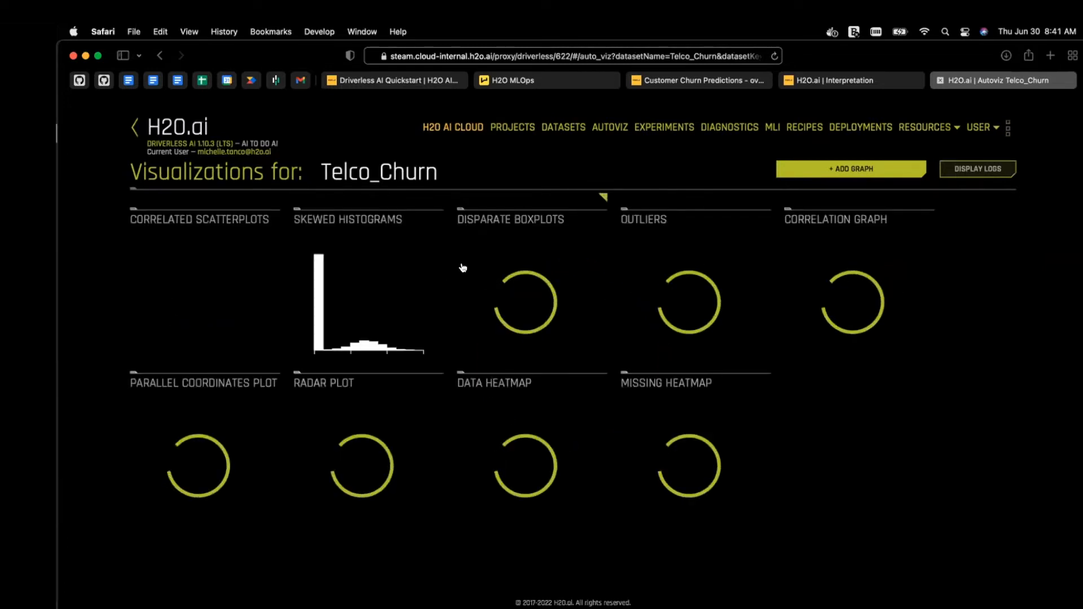
View the skewed histograms for CustServ Calls and VMail Message, and close the plot viewer
click(367, 299)
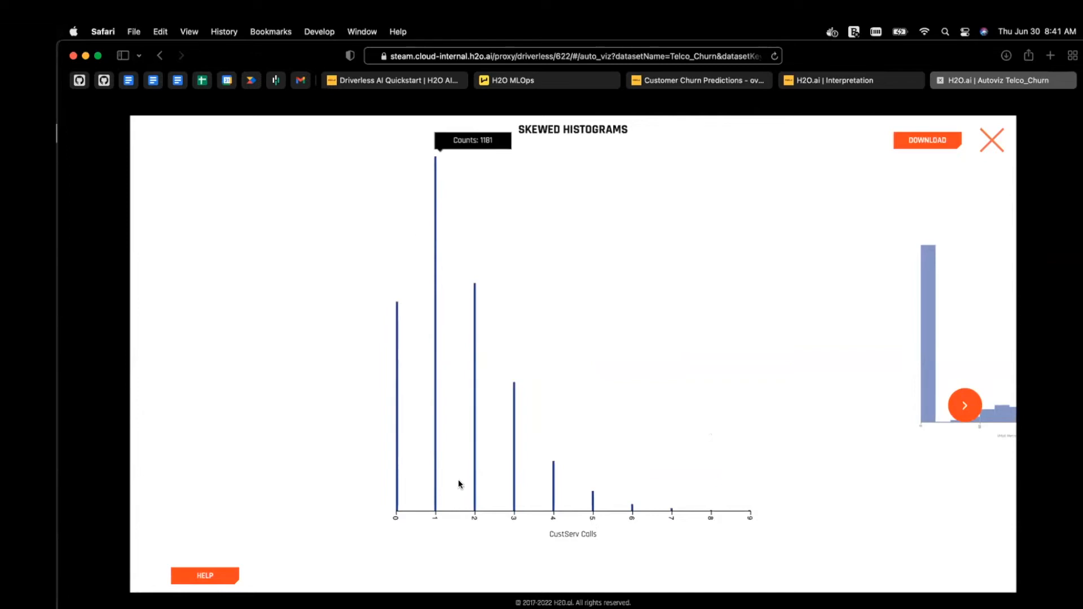
click(969, 404)
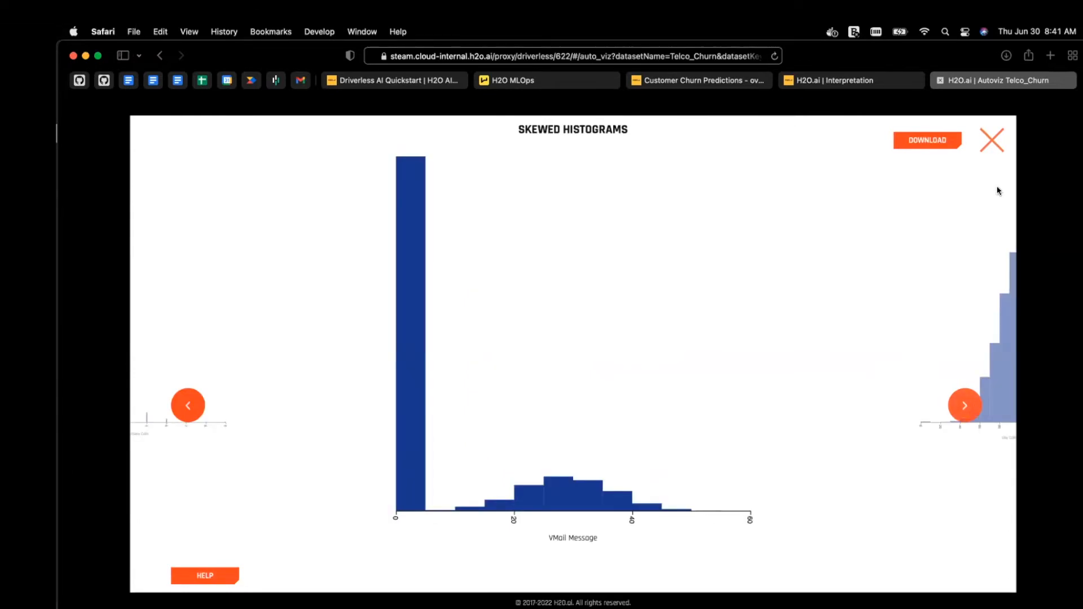
click(991, 142)
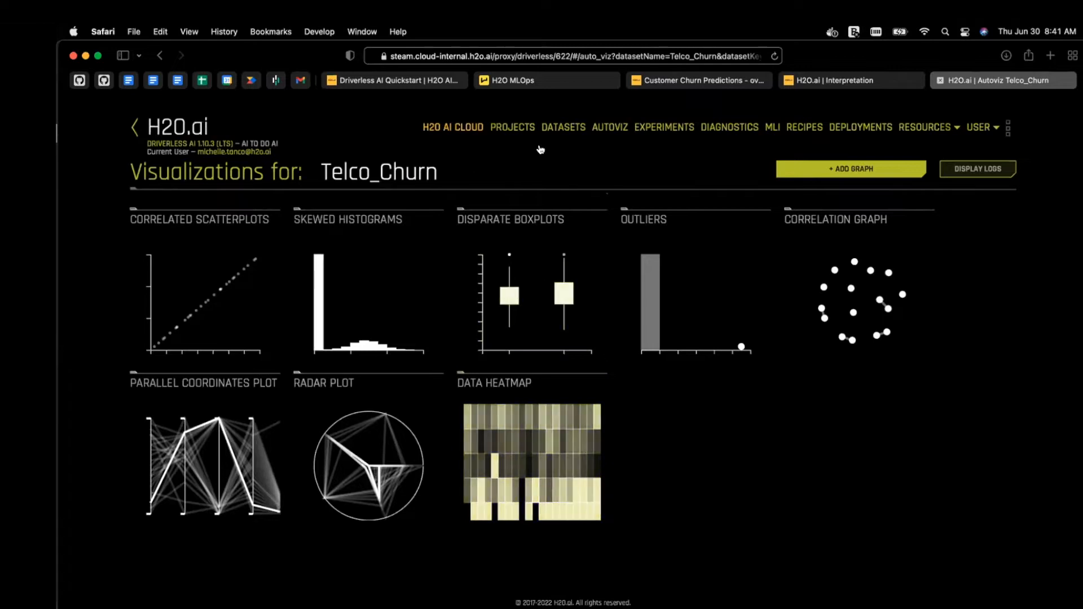
Set up a supervised prediction experiment on the Telco_Churn dataset with Churn? as the target column
click(563, 128)
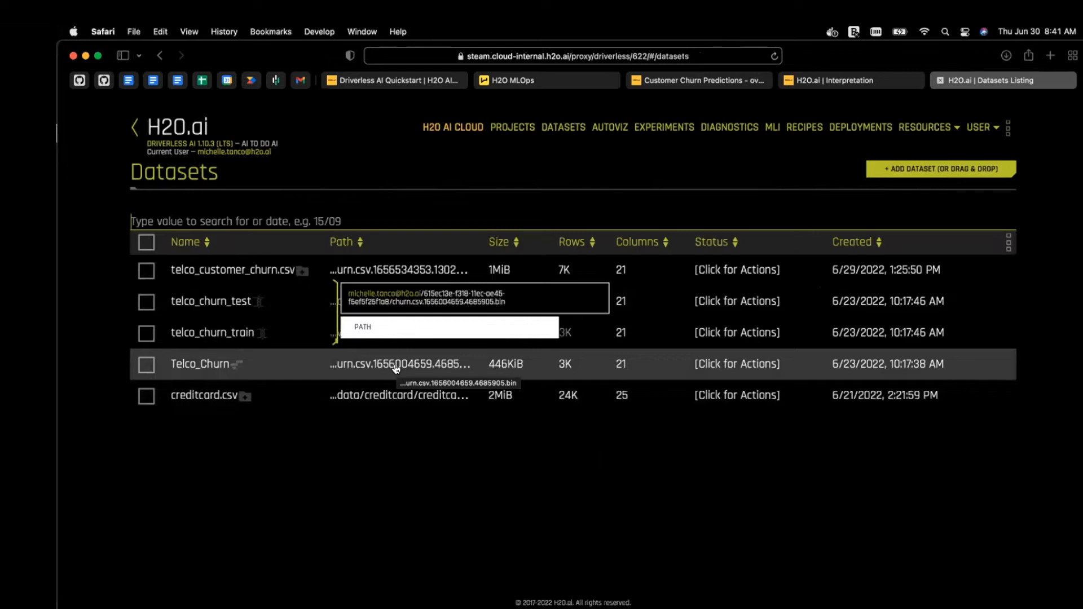
click(631, 371)
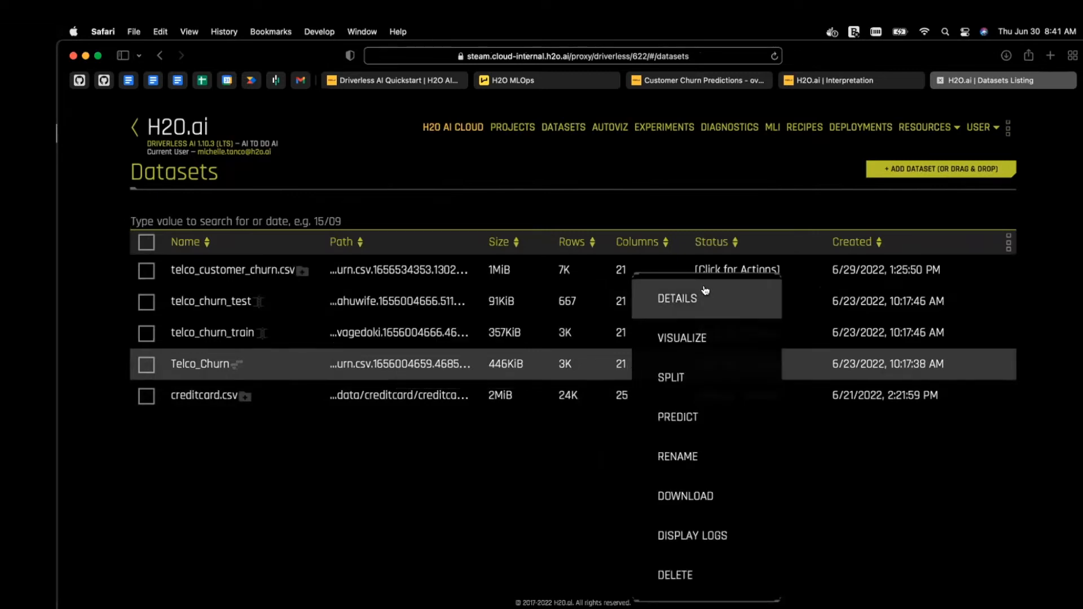
click(689, 418)
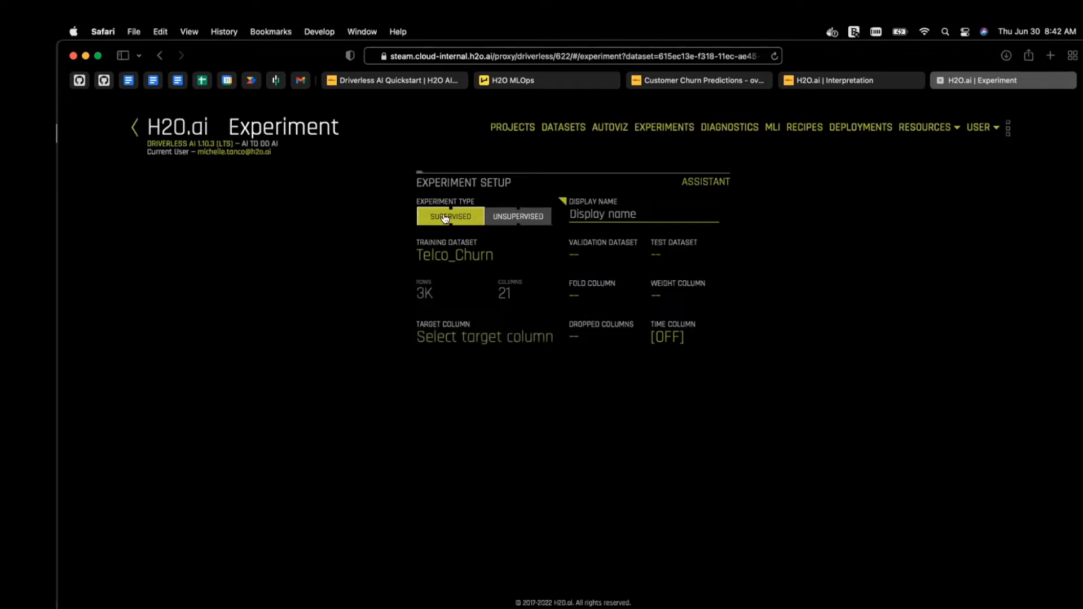
click(520, 335)
scroll(283, 451, down, 3)
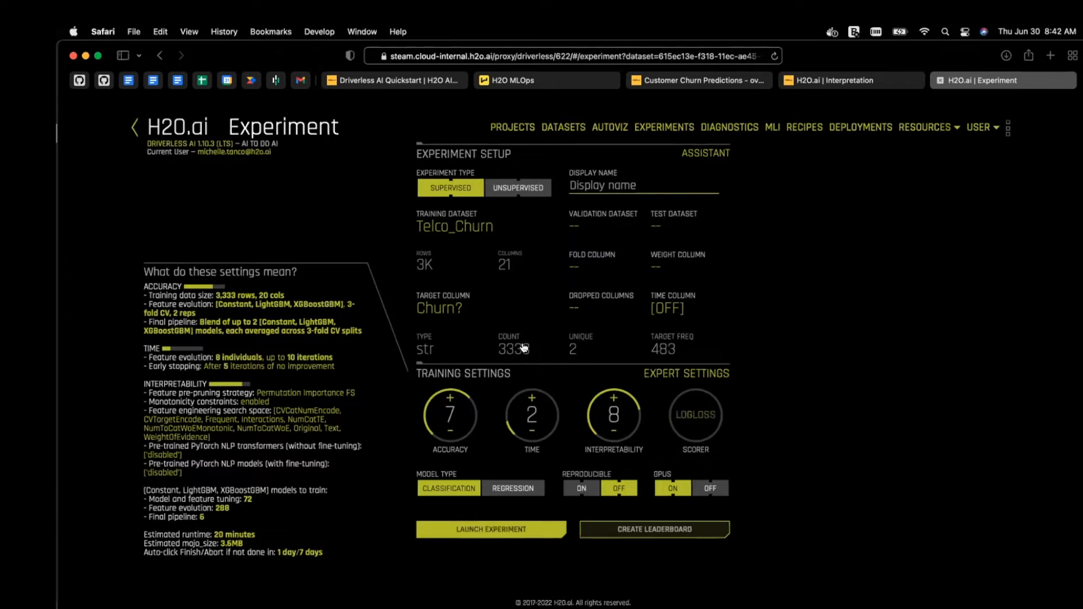
Examine the accuracy, time and interpretability training settings and the explanation of what they mean for the experiment
mouse_move(627, 410)
mouse_move(584, 400)
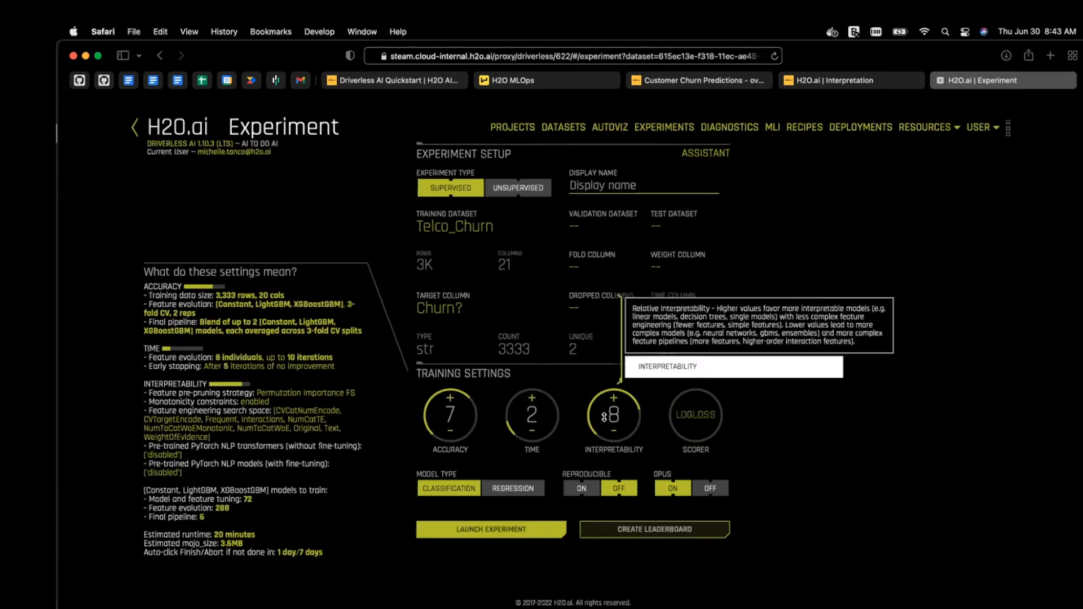
mouse_move(442, 403)
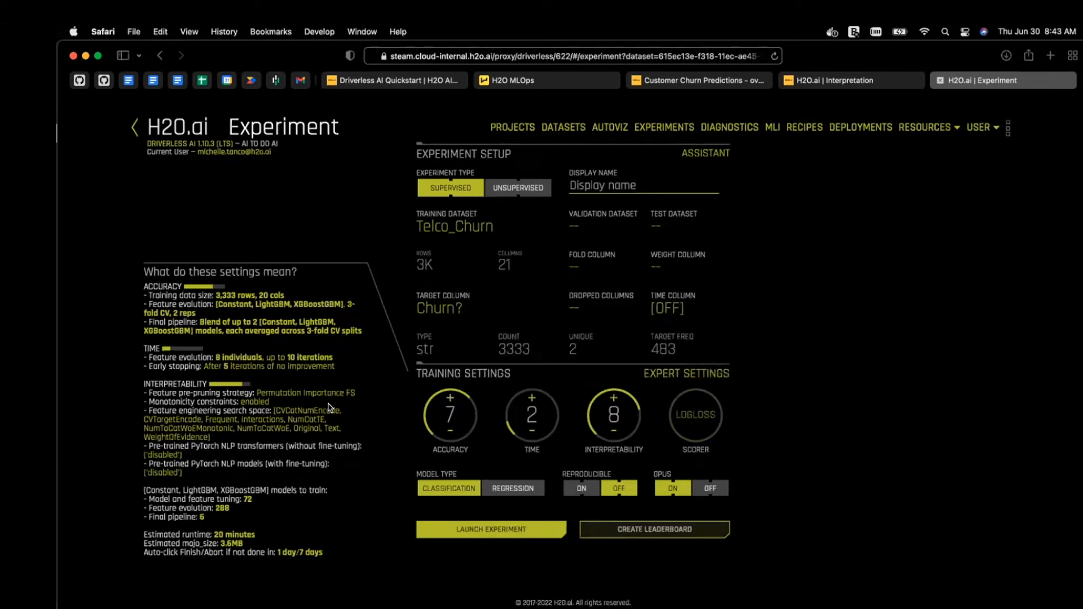
scroll(330, 408, up, 3)
scroll(330, 408, left, 2)
scroll(330, 407, down, 2)
scroll(330, 407, up, 2)
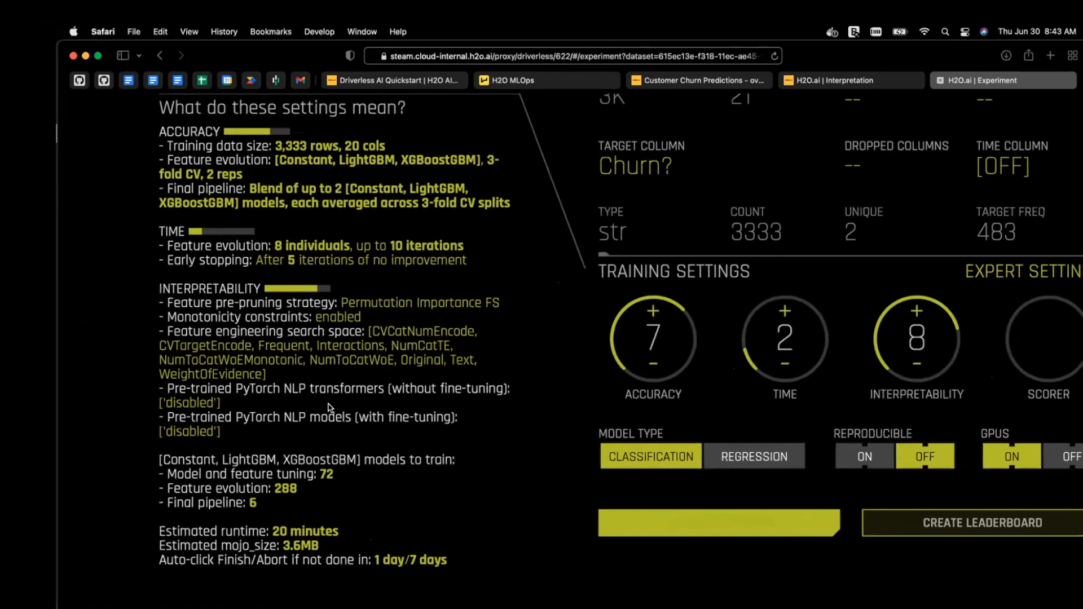
scroll(330, 407, left, 1)
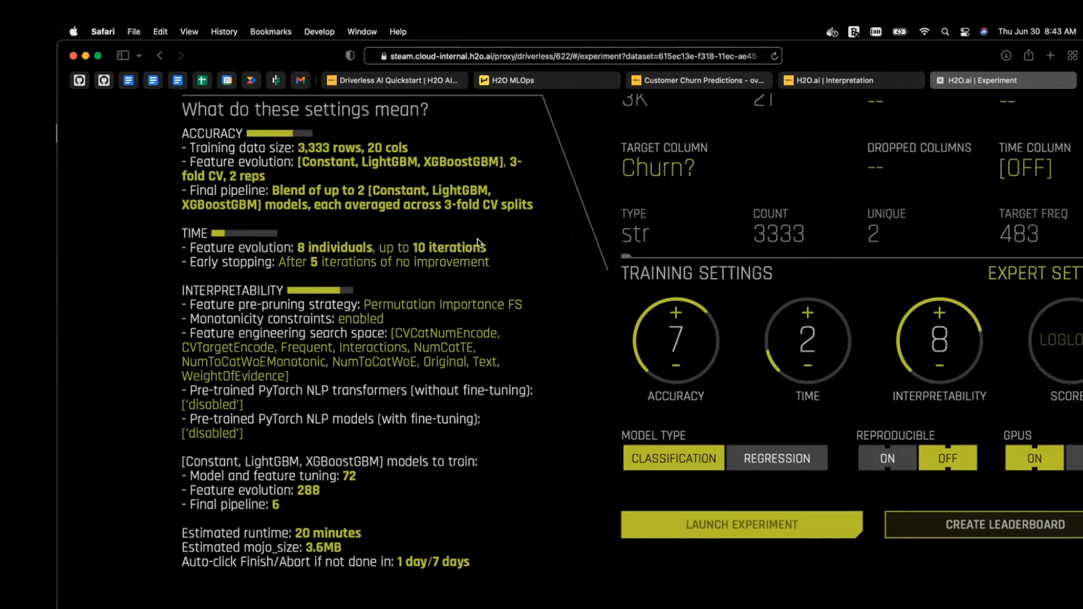
scroll(478, 244, up, 1)
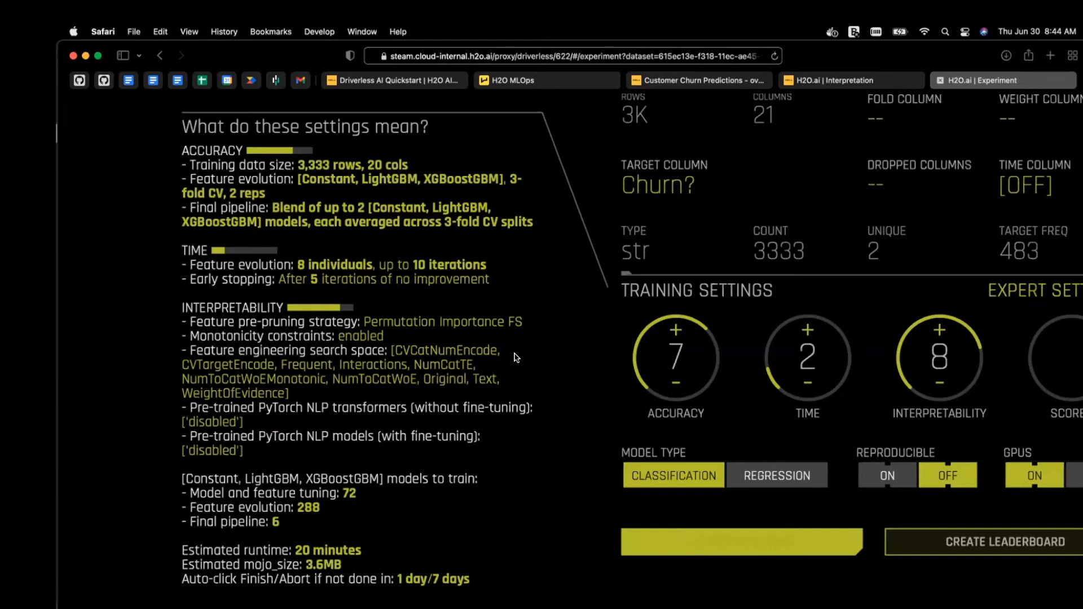
scroll(516, 357, down, 5)
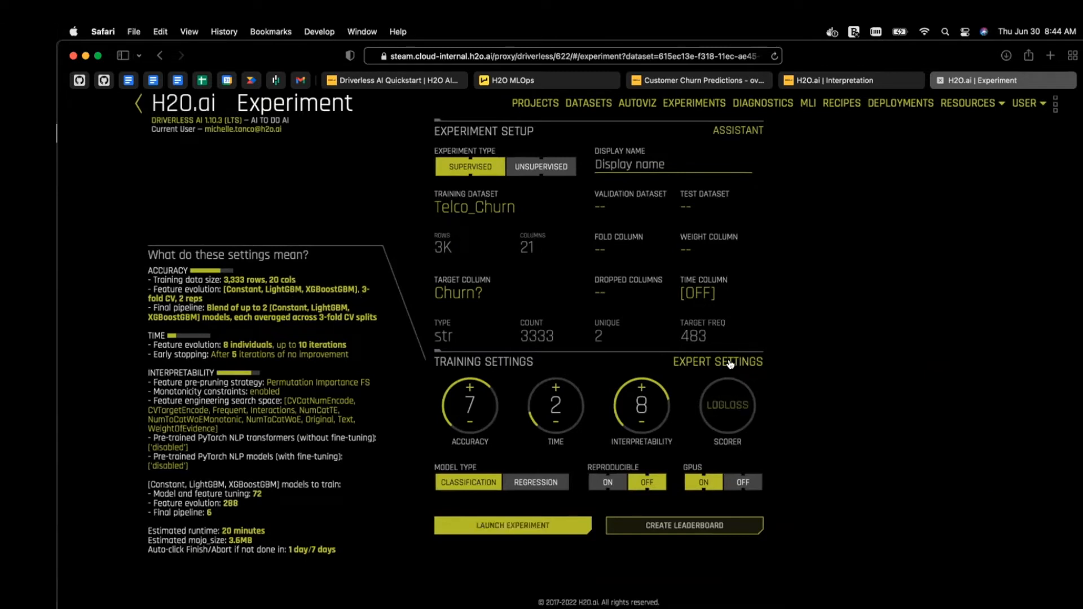
Open the expert experiment settings, try switching Decision Tree models on, and return the option to Auto
mouse_move(725, 365)
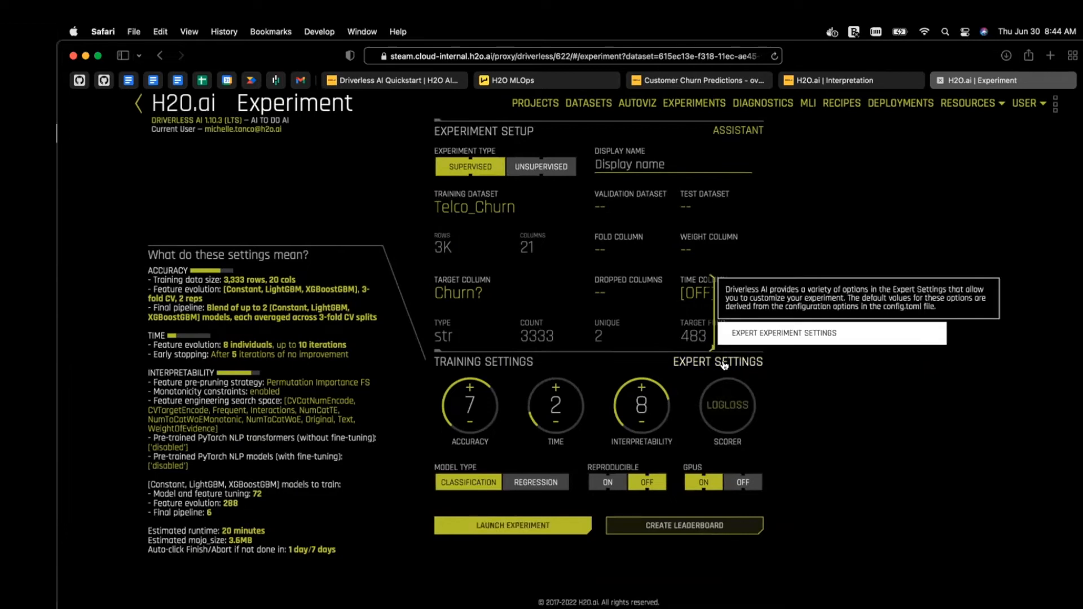
click(726, 365)
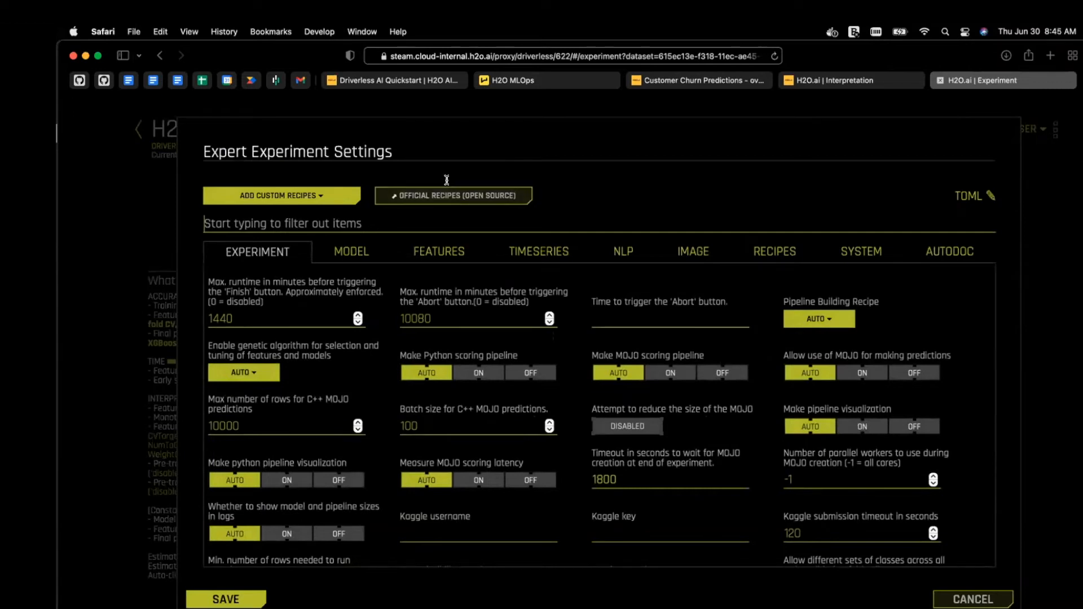
click(340, 260)
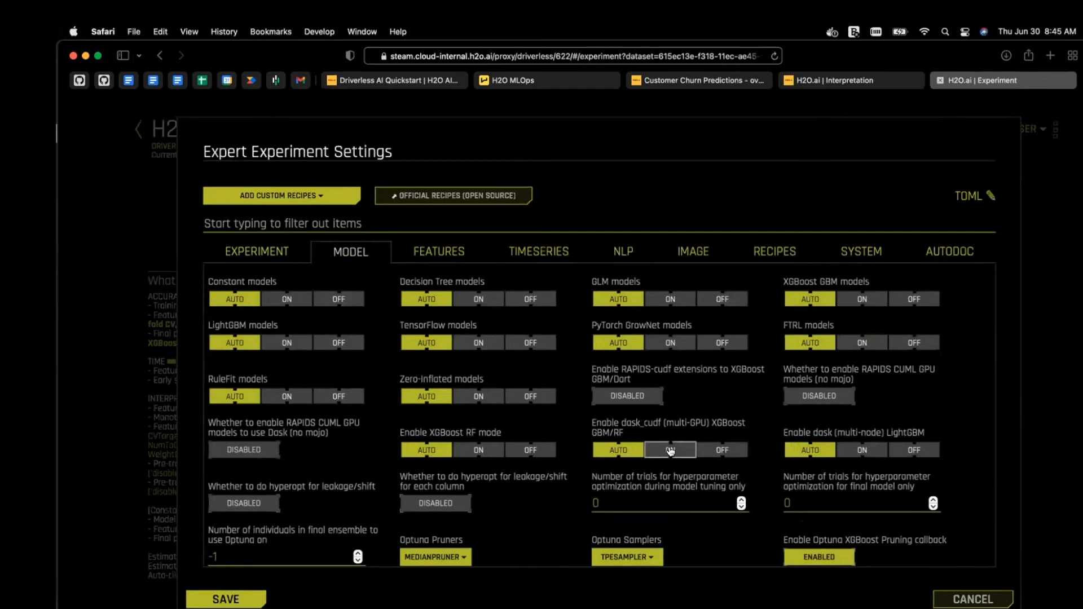
click(479, 299)
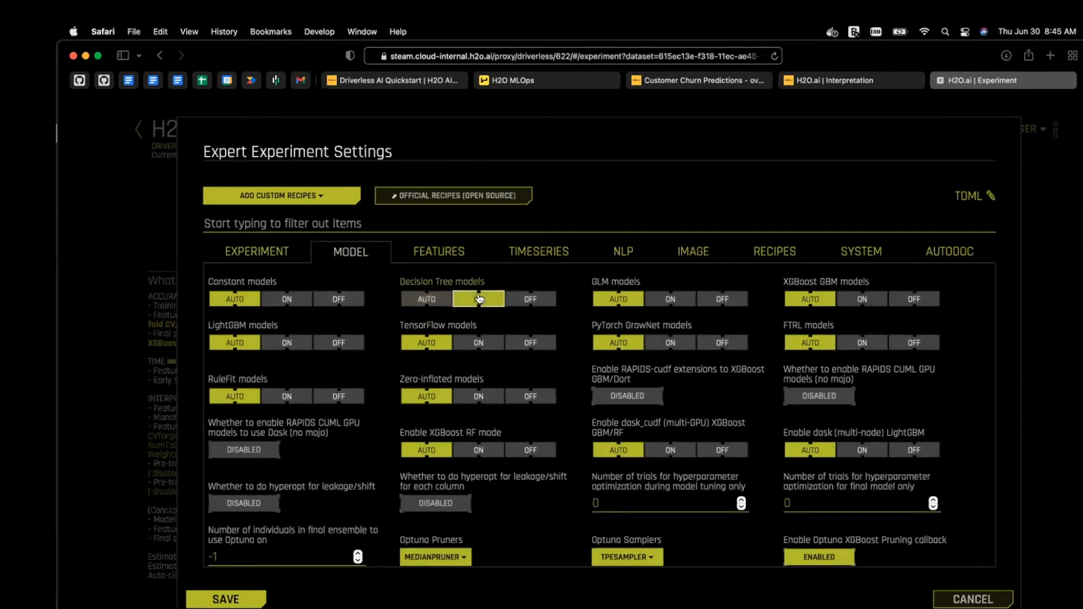
click(433, 303)
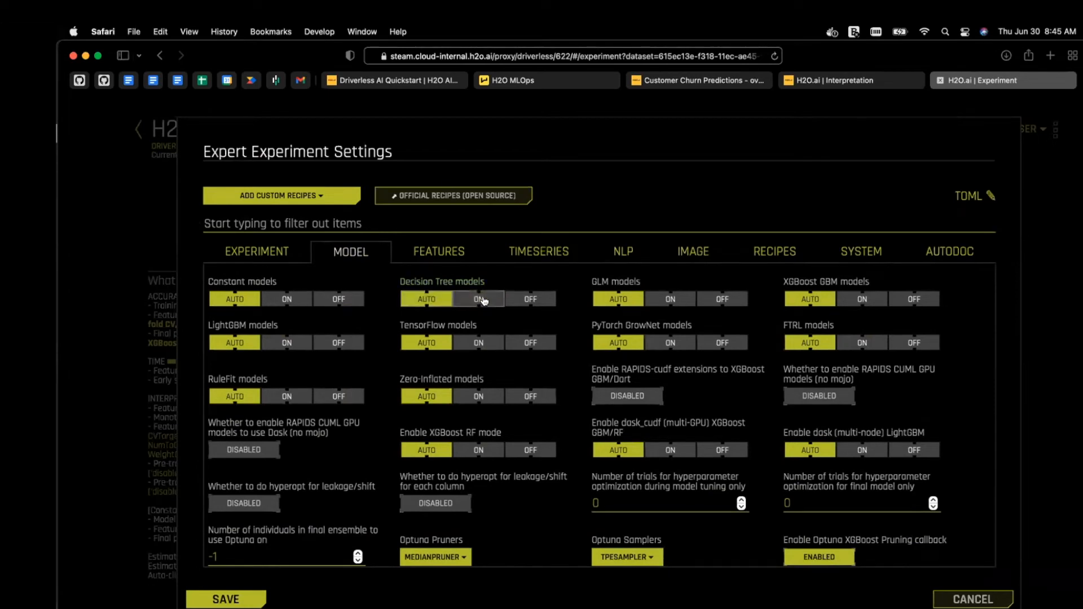
Look through the remaining model options in the expert settings, including the LightGBM and XGBoost parameters
scroll(586, 443, down, 3)
scroll(587, 443, down, 4)
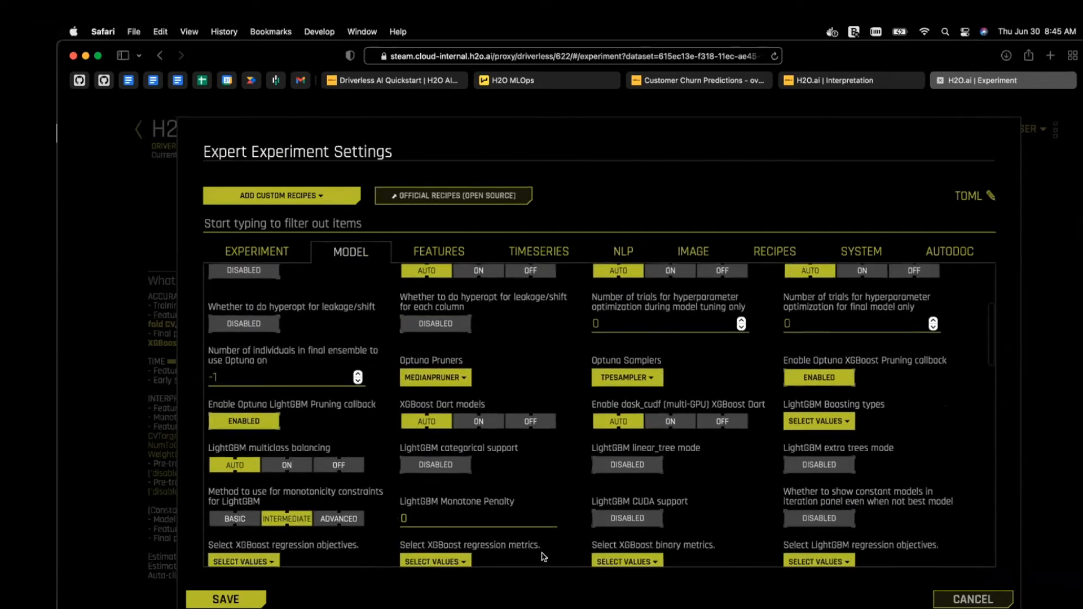
scroll(543, 558, down, 1)
scroll(543, 558, down, 4)
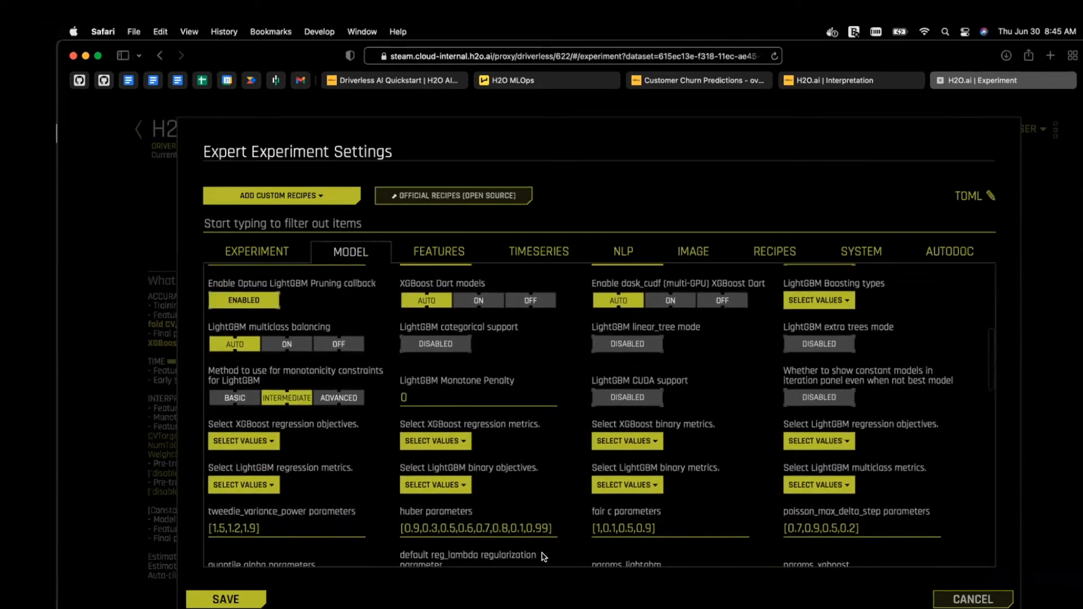
scroll(543, 557, up, 10)
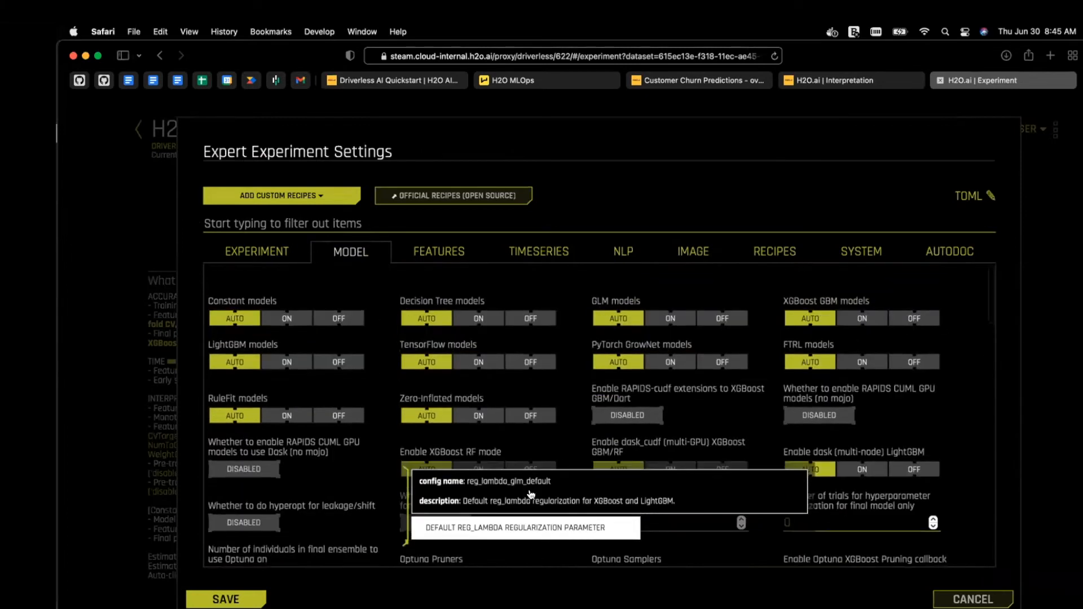
Review the feature, time-series and recipe expert settings, and leave the expert settings without saving
click(437, 252)
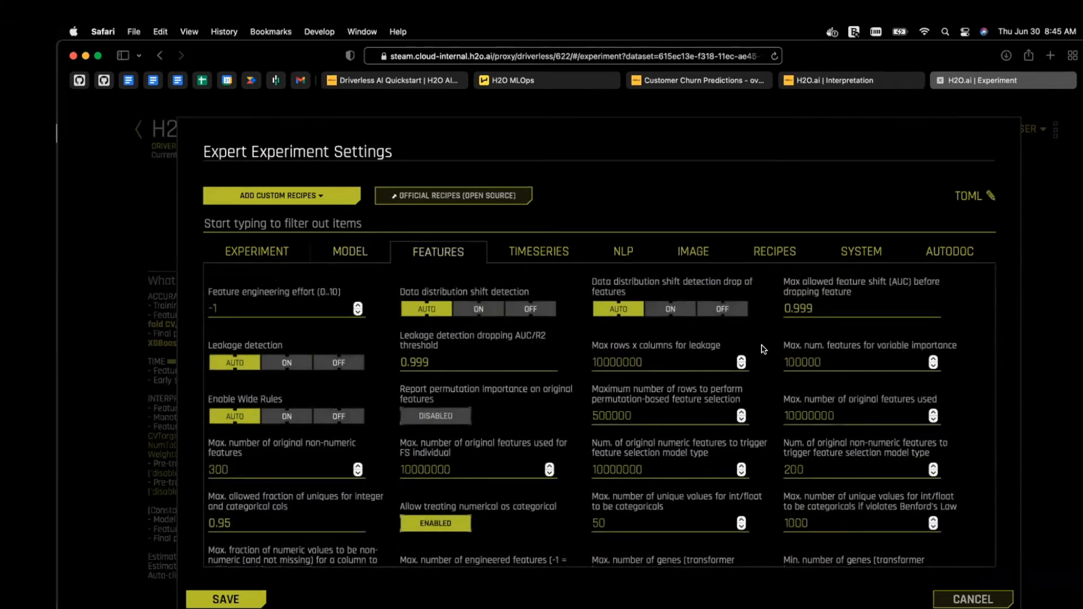
mouse_move(763, 349)
click(557, 255)
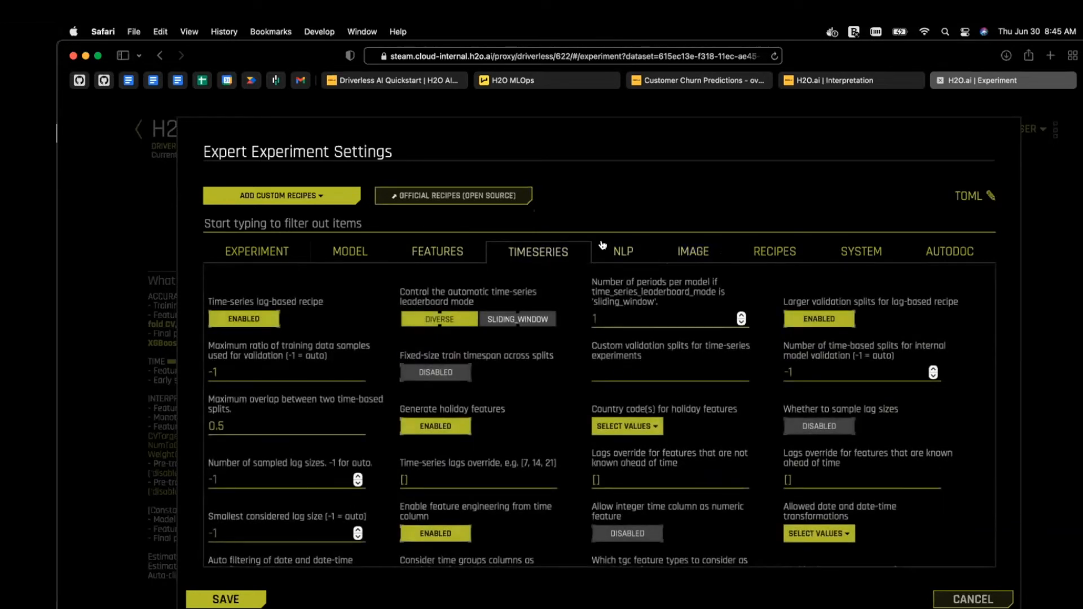
mouse_move(621, 297)
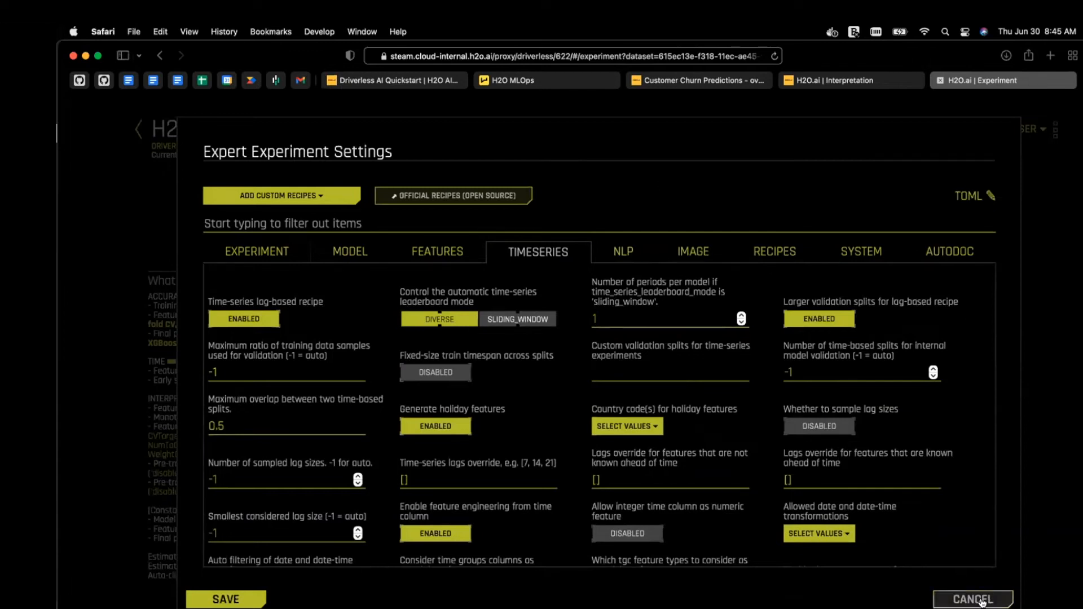
click(789, 251)
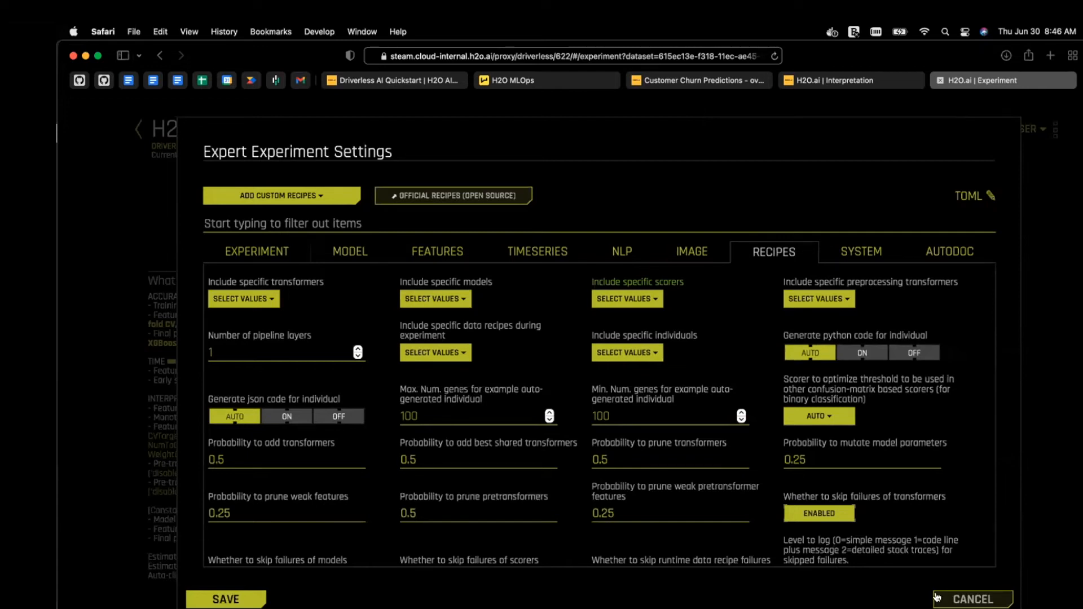
click(973, 601)
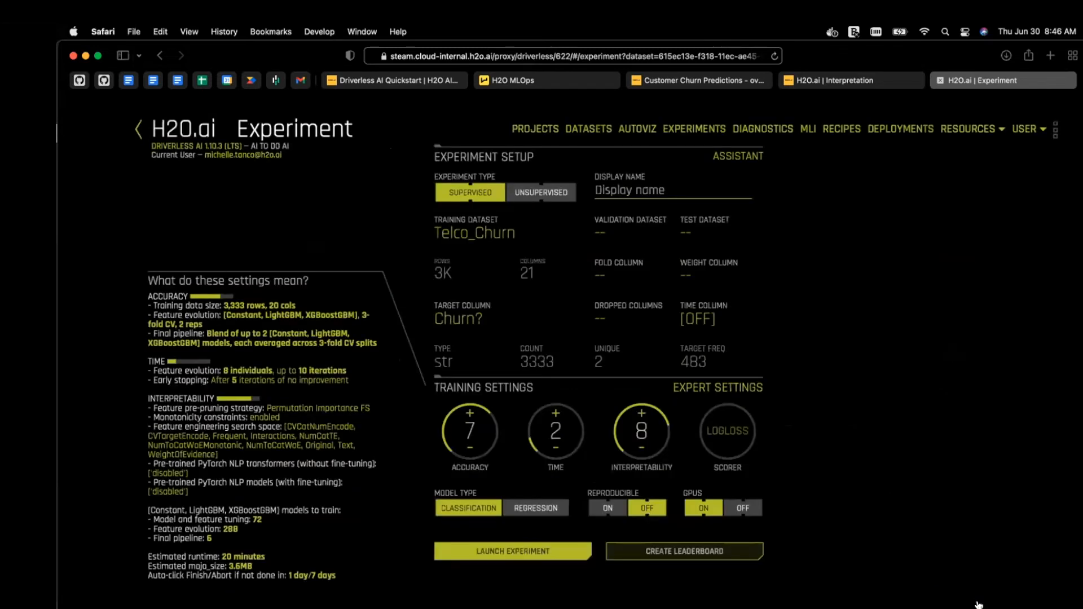
Set the experiment's scorer to F1 and launch the Telco_Churn experiment
click(749, 429)
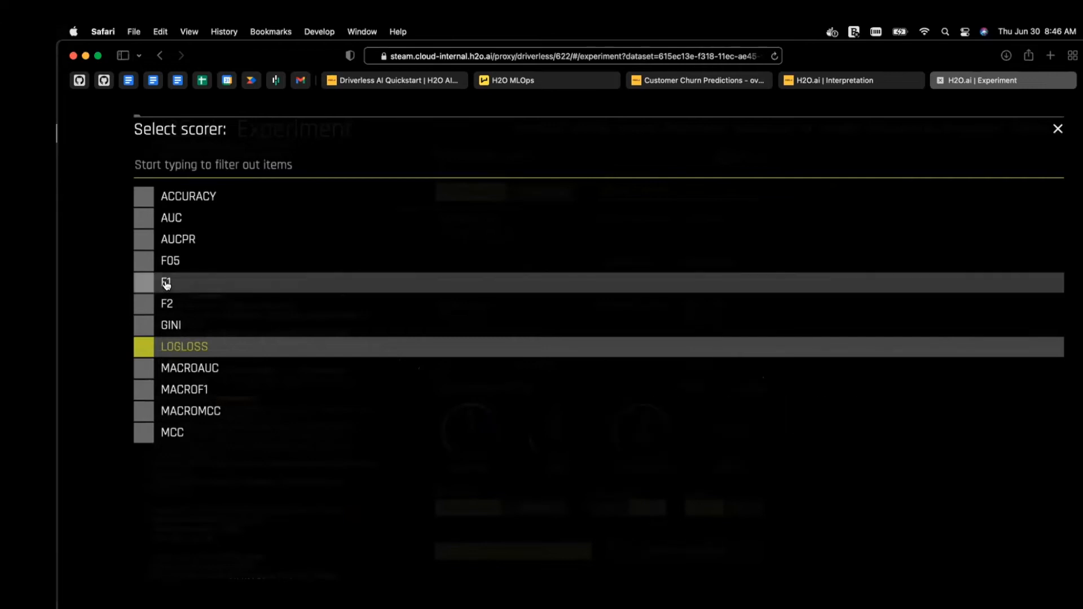
mouse_move(167, 285)
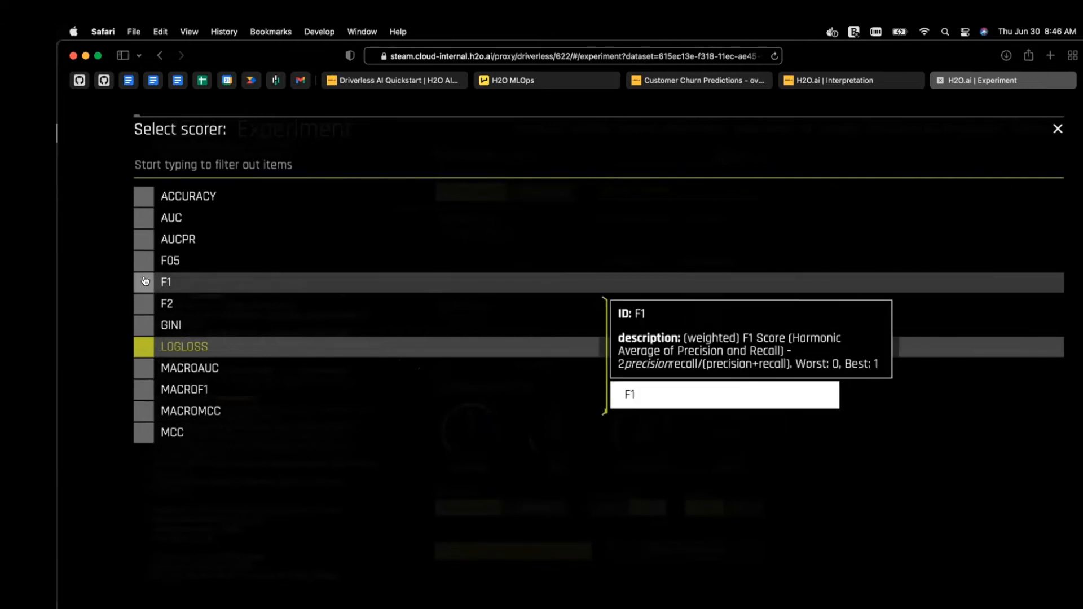
click(144, 282)
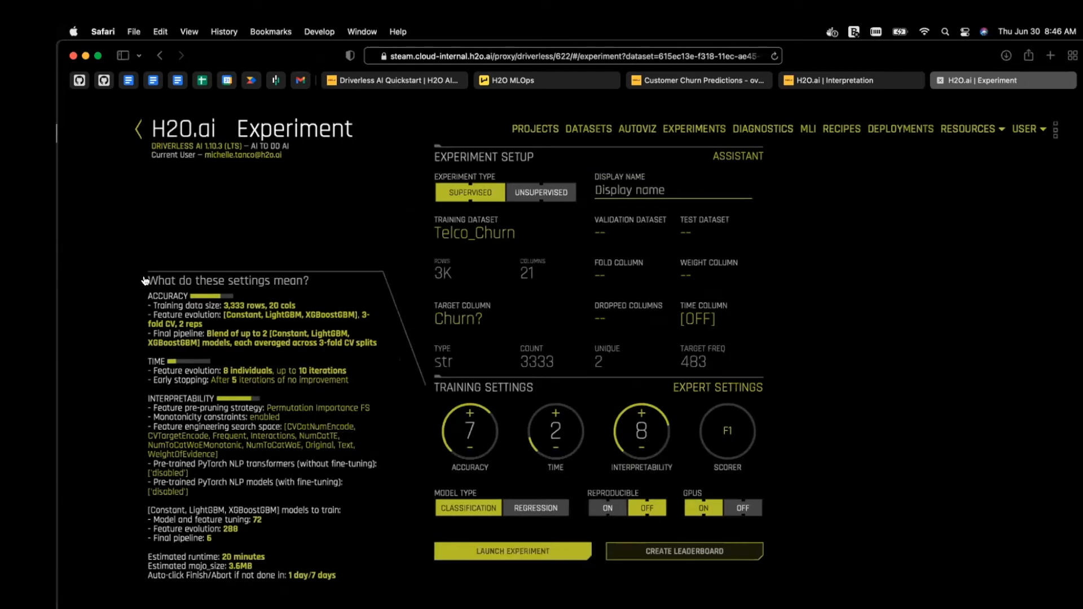
click(542, 551)
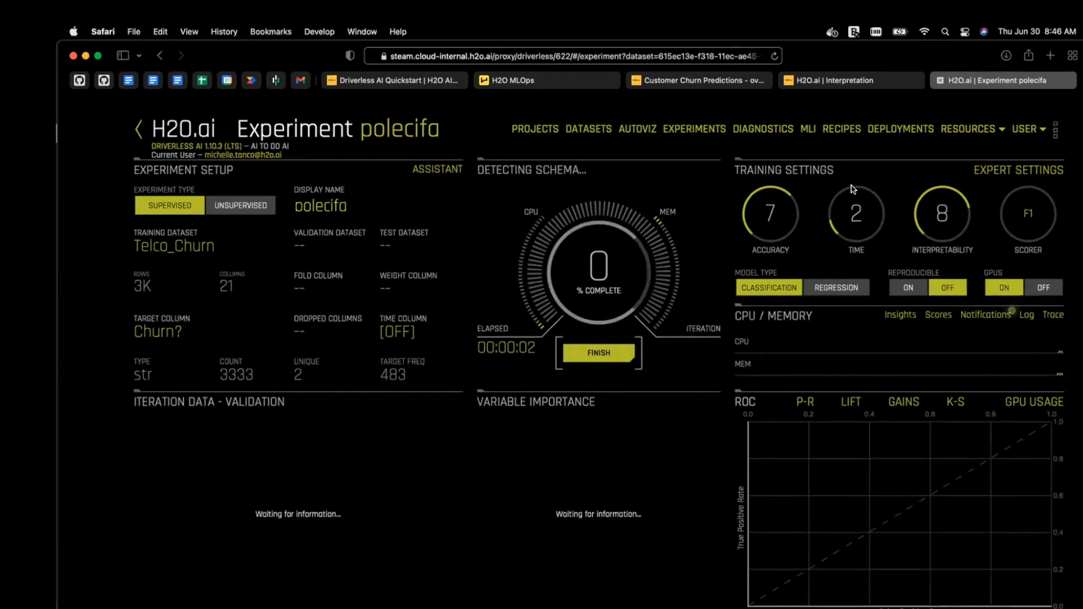
mouse_move(853, 189)
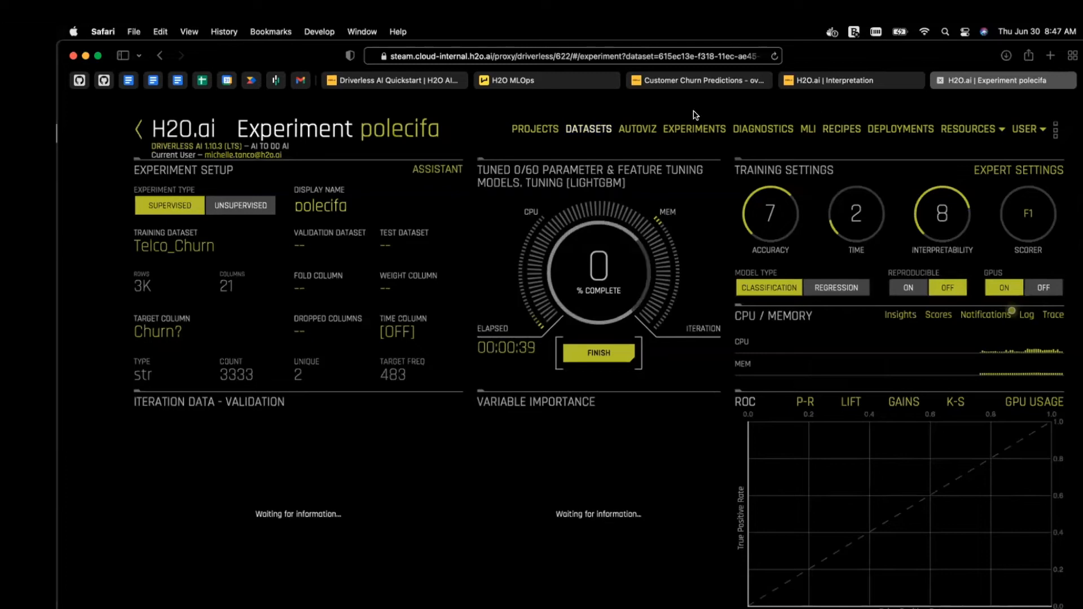
Open the completed Customer Churn Demo experiment from the experiments list and show the Driverless AI model explanations in its interpretation
click(699, 130)
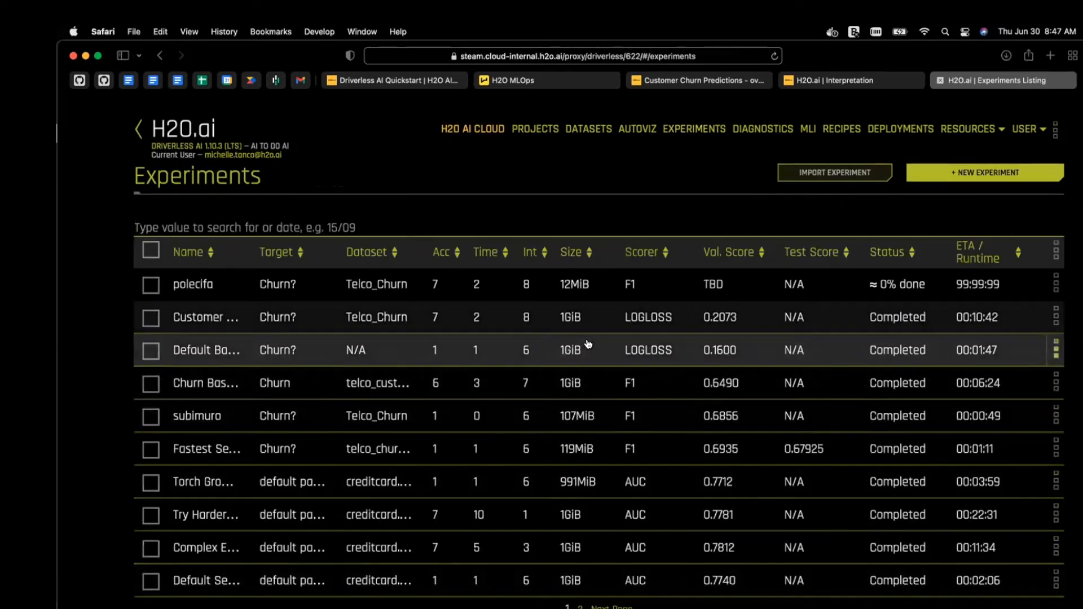
click(608, 316)
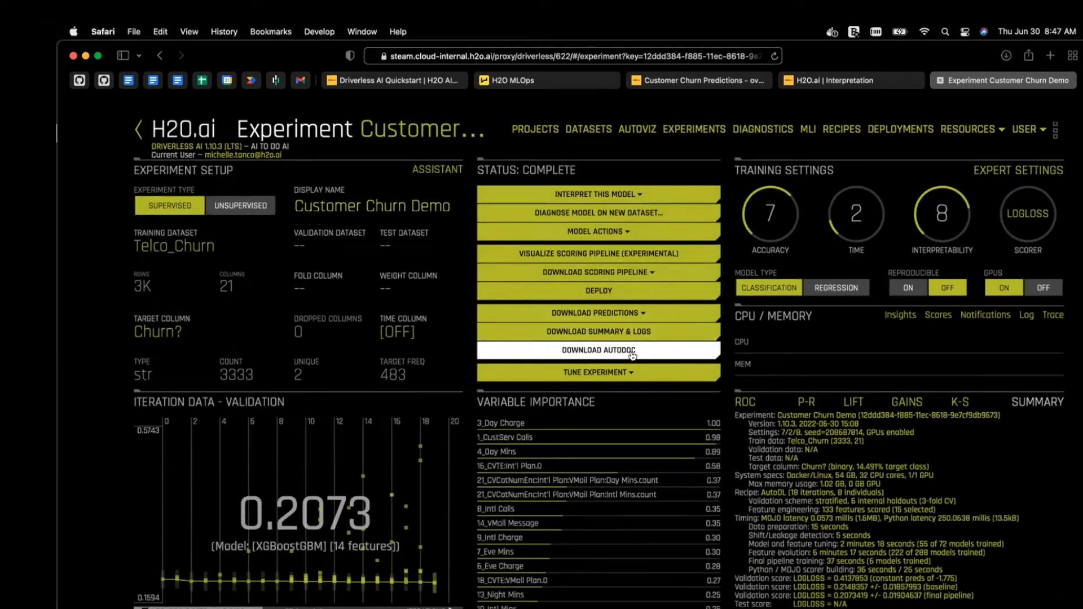
click(632, 195)
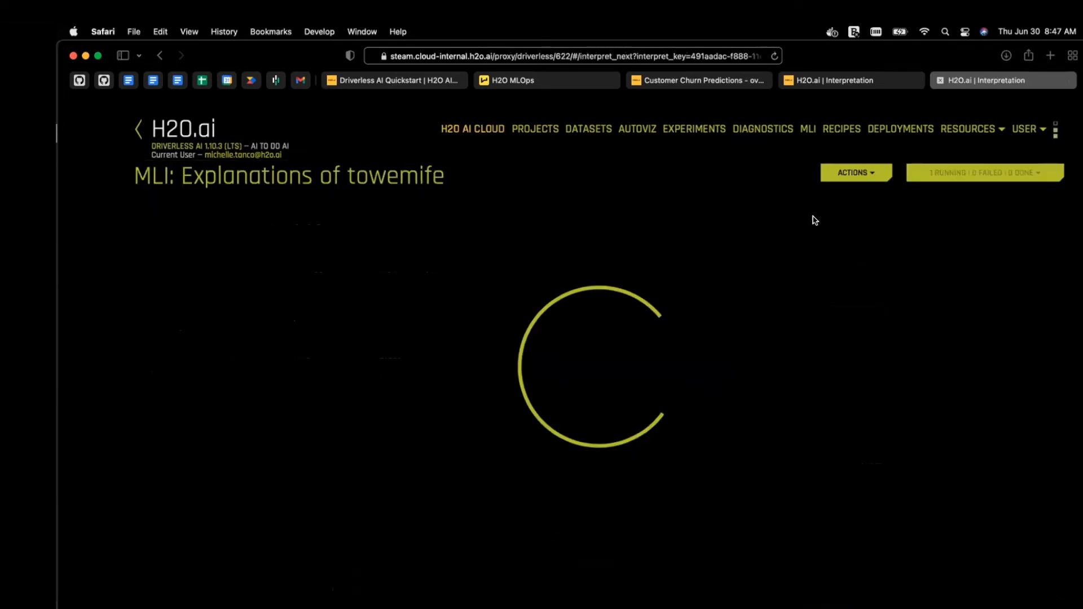
click(814, 220)
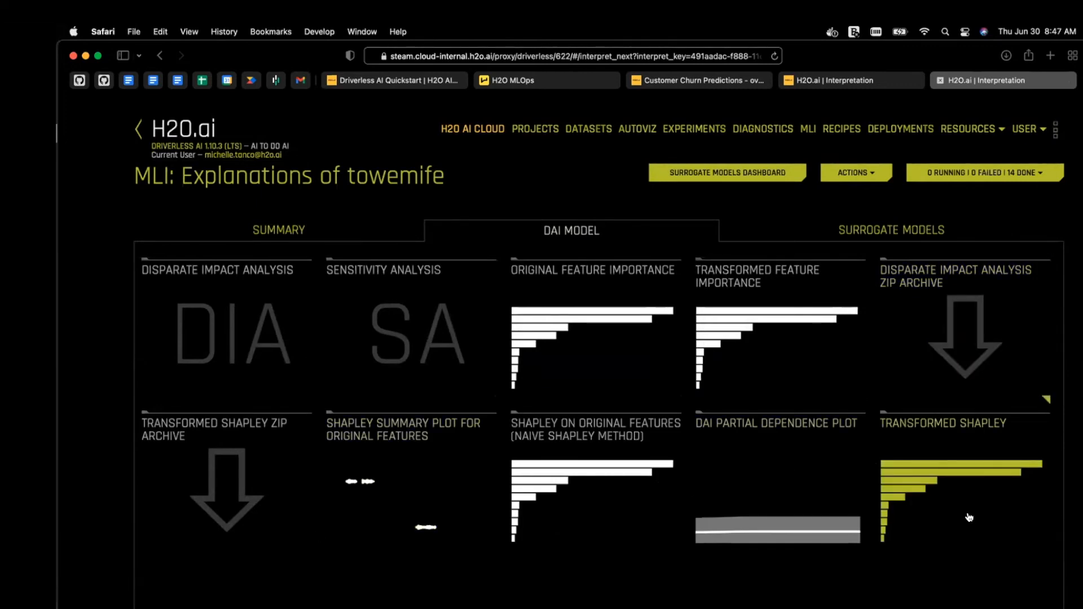
Open the DAI partial dependence plot, view it for the CustServ Calls feature, and close the plot
click(764, 522)
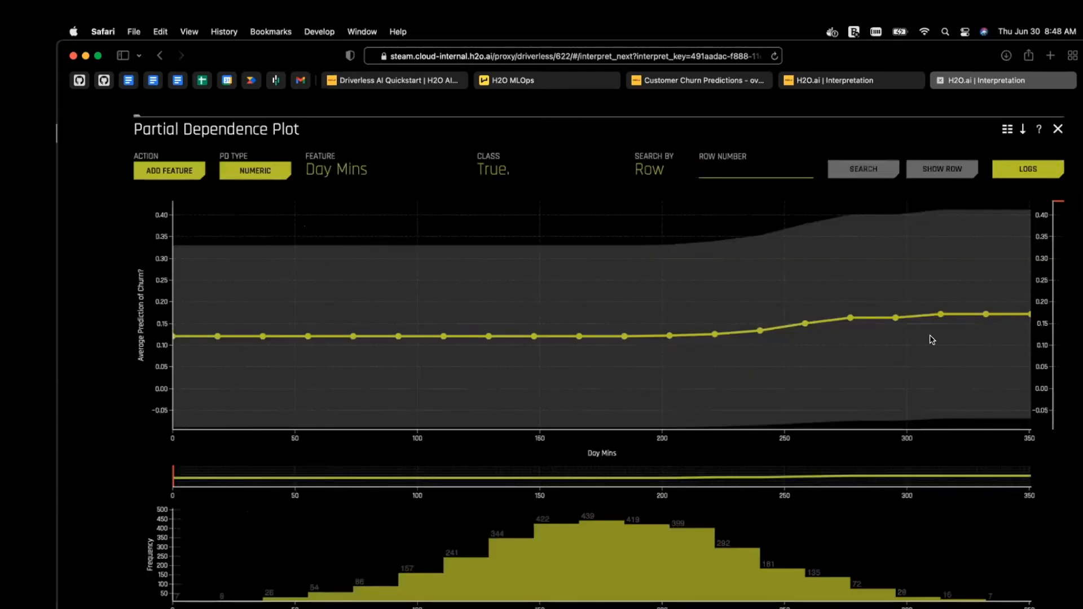
click(342, 177)
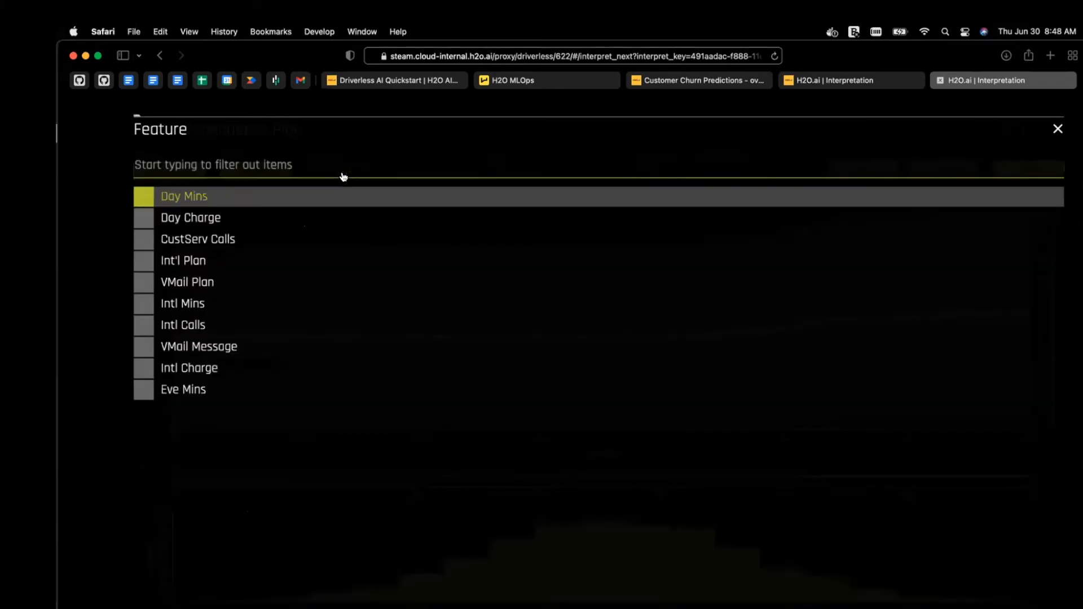
click(208, 240)
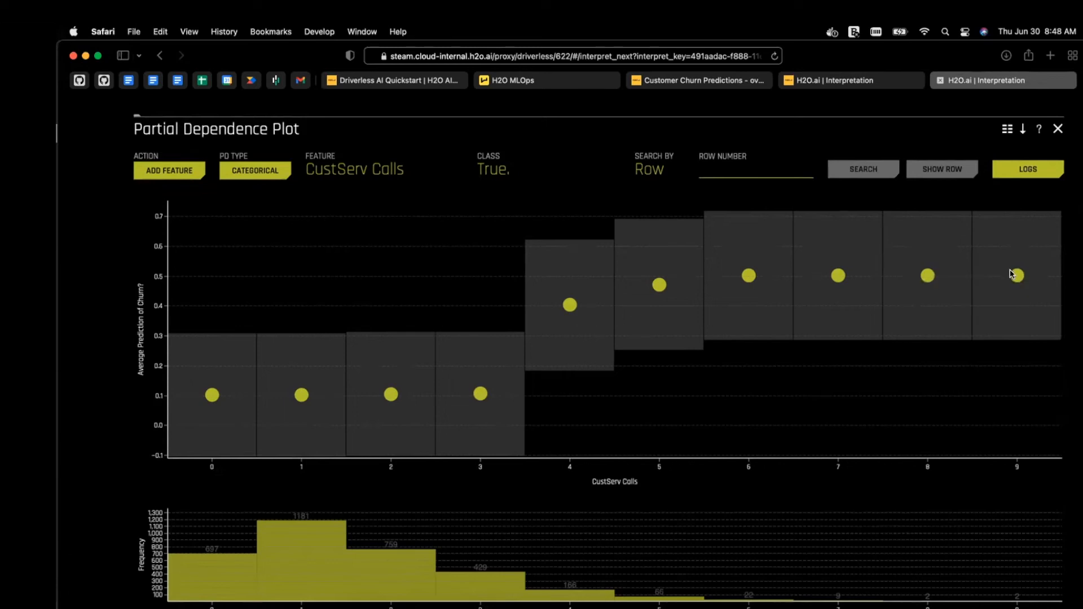
mouse_move(569, 304)
click(1058, 129)
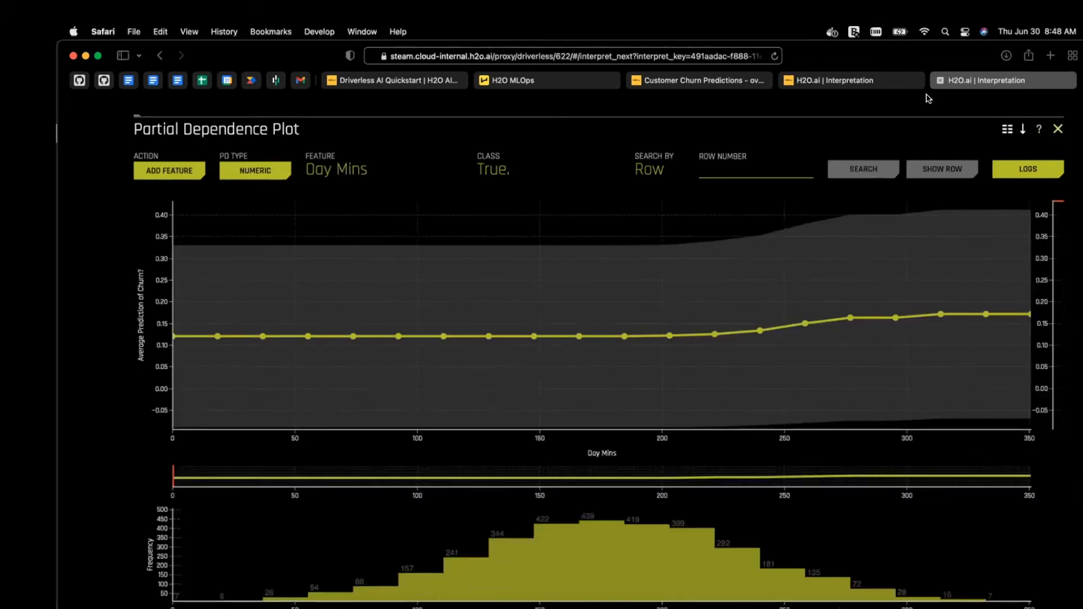
click(1064, 129)
Open the Driverless AI projects list and show the actions available for the Telco Churn Predictions project
click(524, 136)
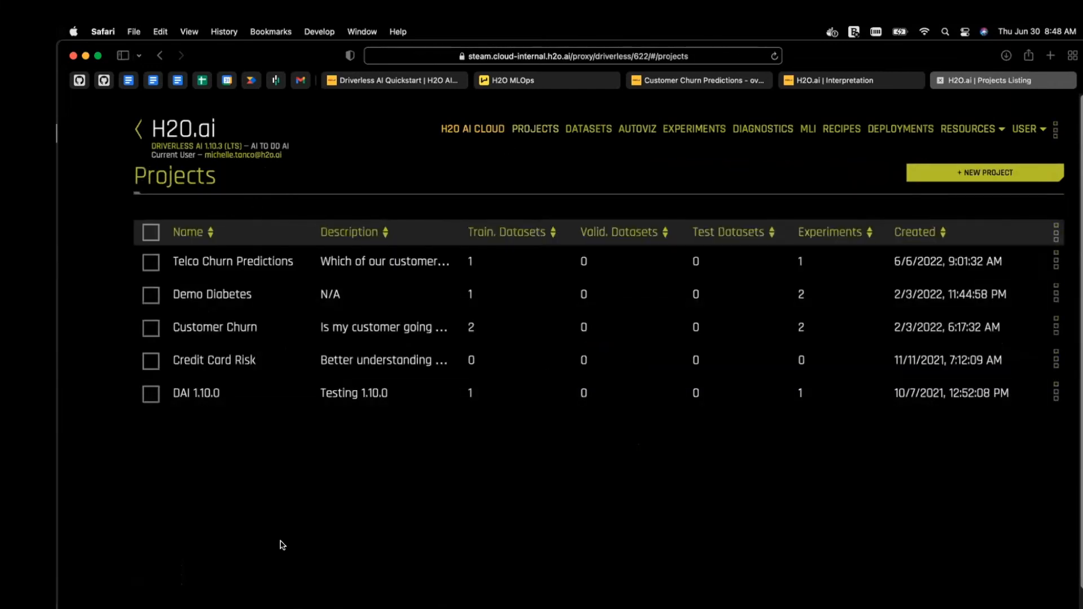
click(1056, 261)
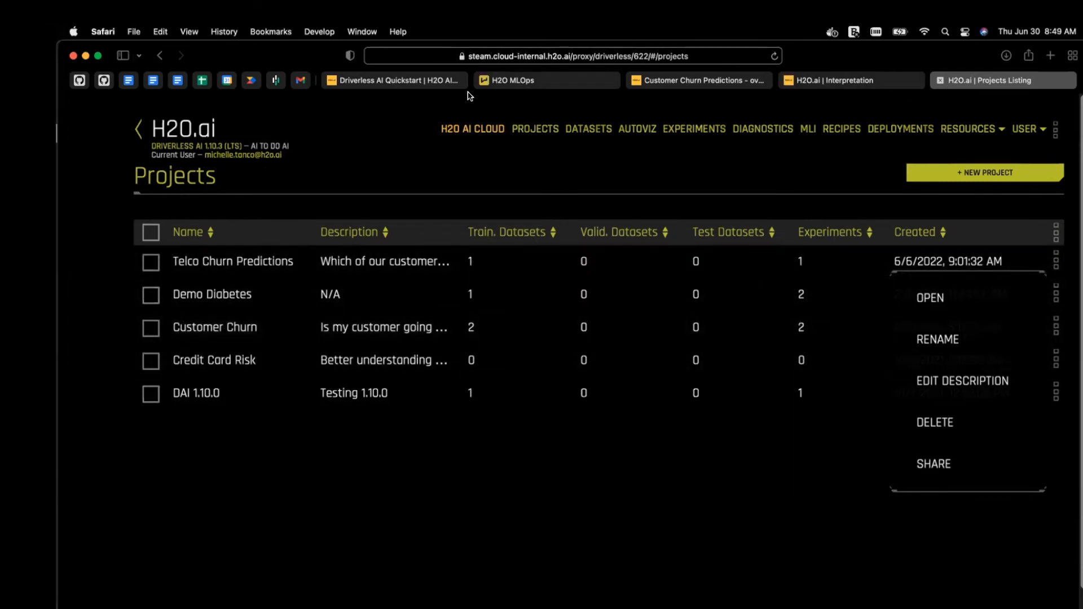
Return to the H2O AI Cloud home page and launch H2O MLOps from its app page
click(419, 84)
click(157, 123)
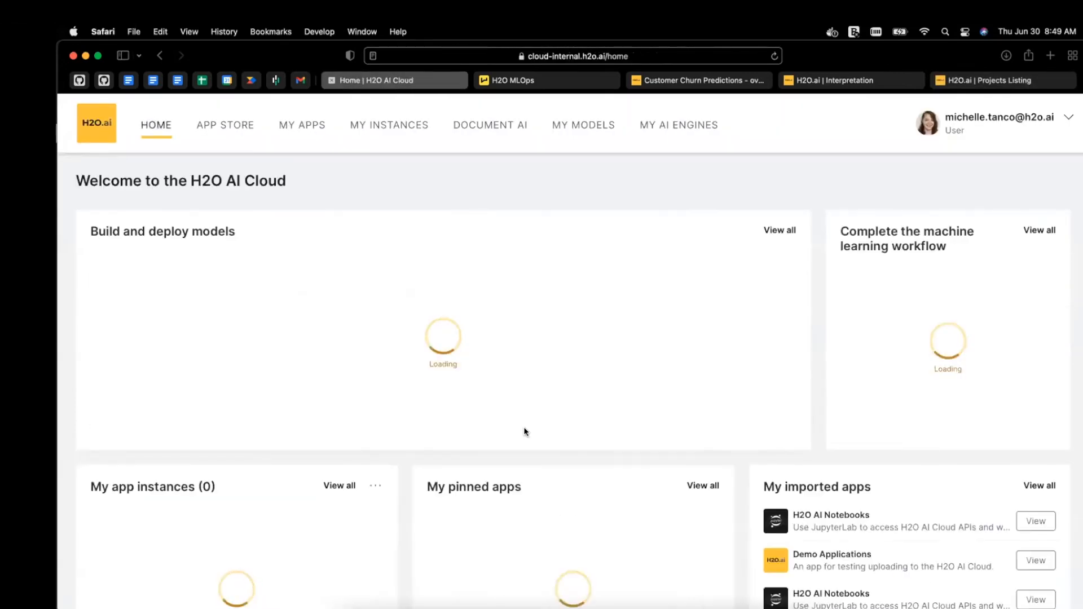
click(613, 309)
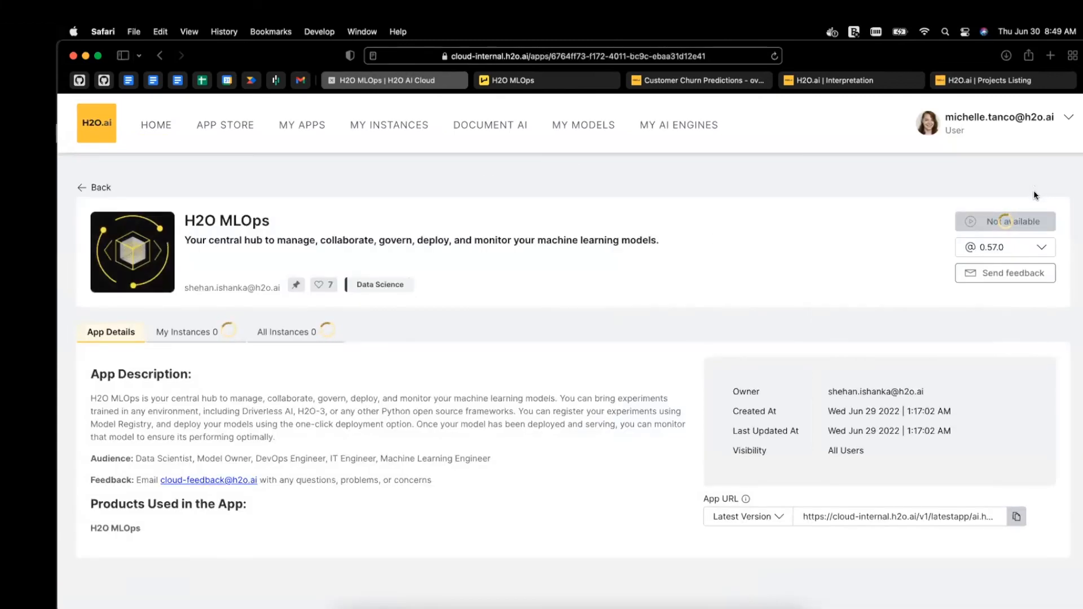
click(1016, 221)
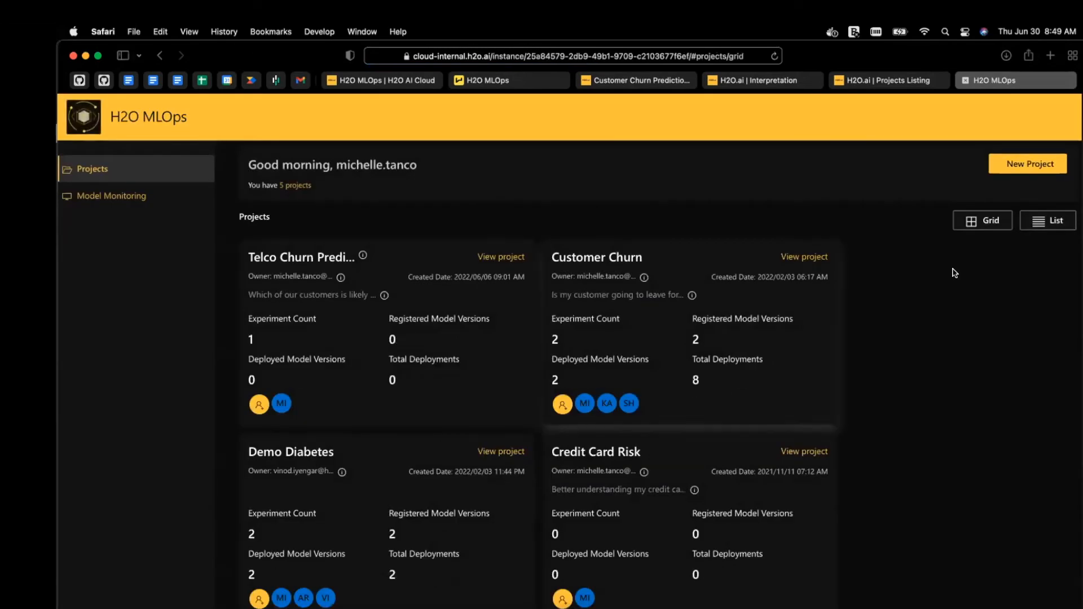
Browse the MLOps projects, open the Customer Churn project, and review its experiments, models and deployments
scroll(654, 394, down, 4)
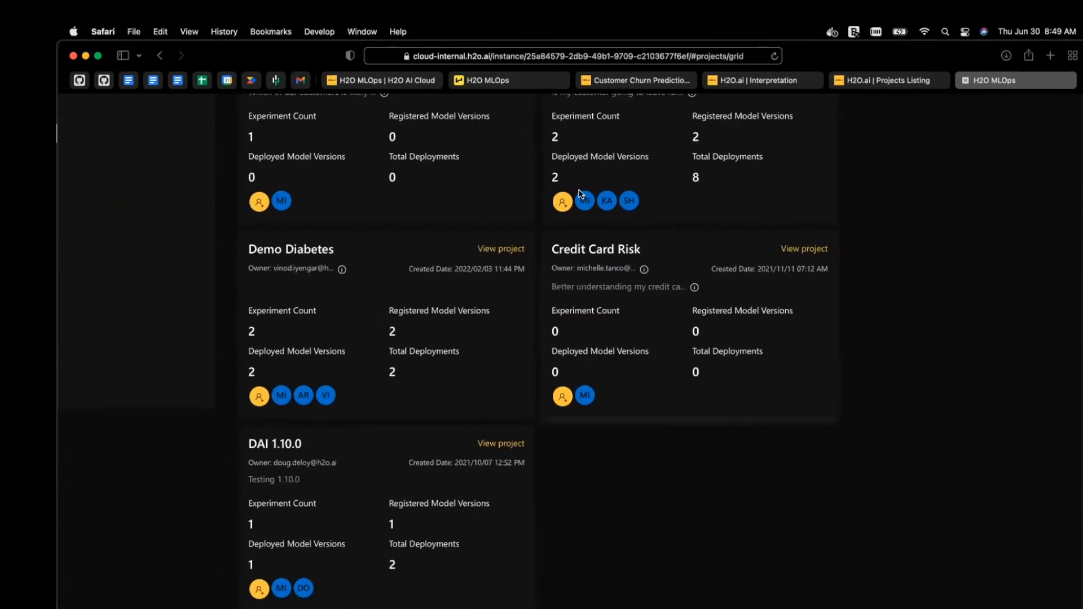
scroll(653, 369, up, 4)
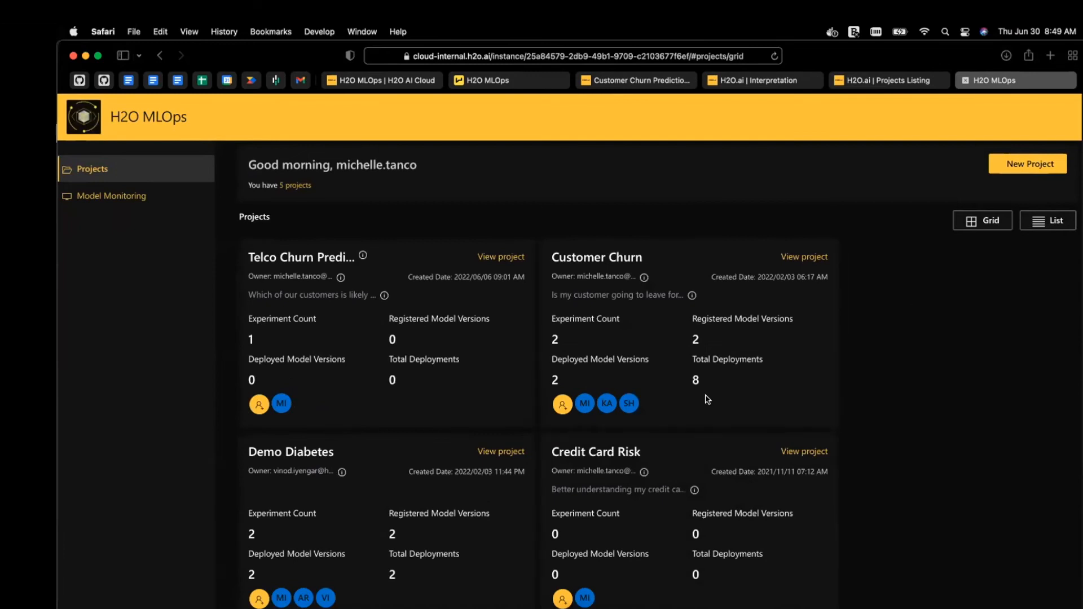
click(802, 261)
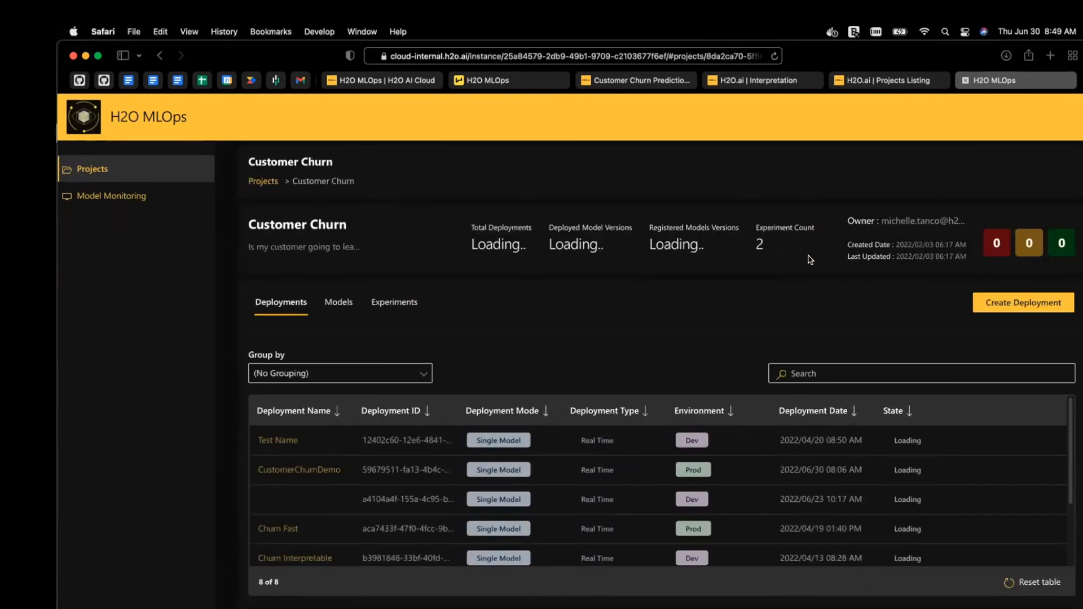
click(394, 302)
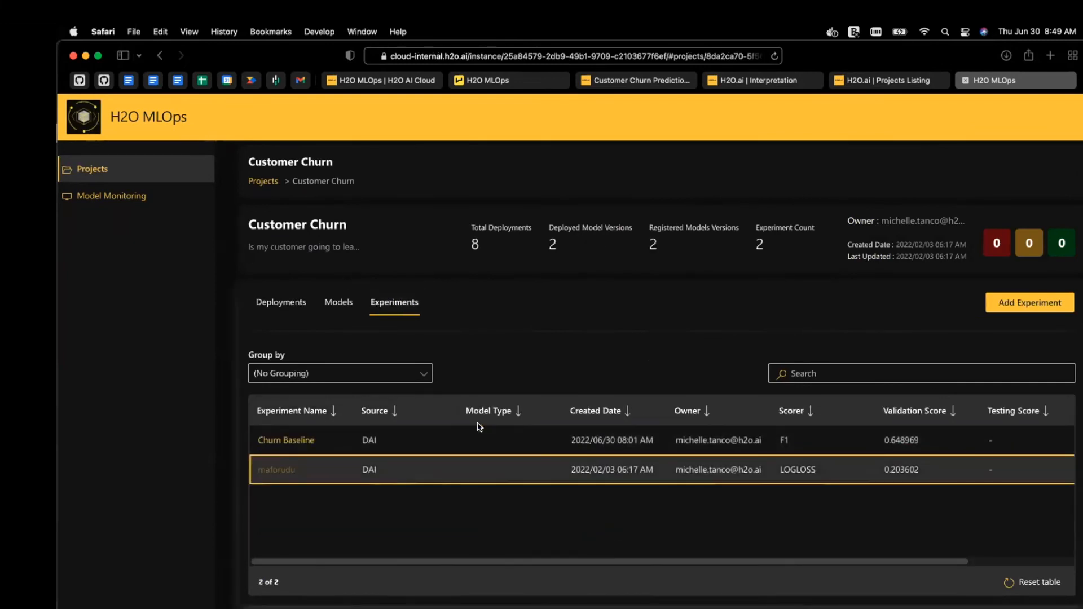
click(348, 310)
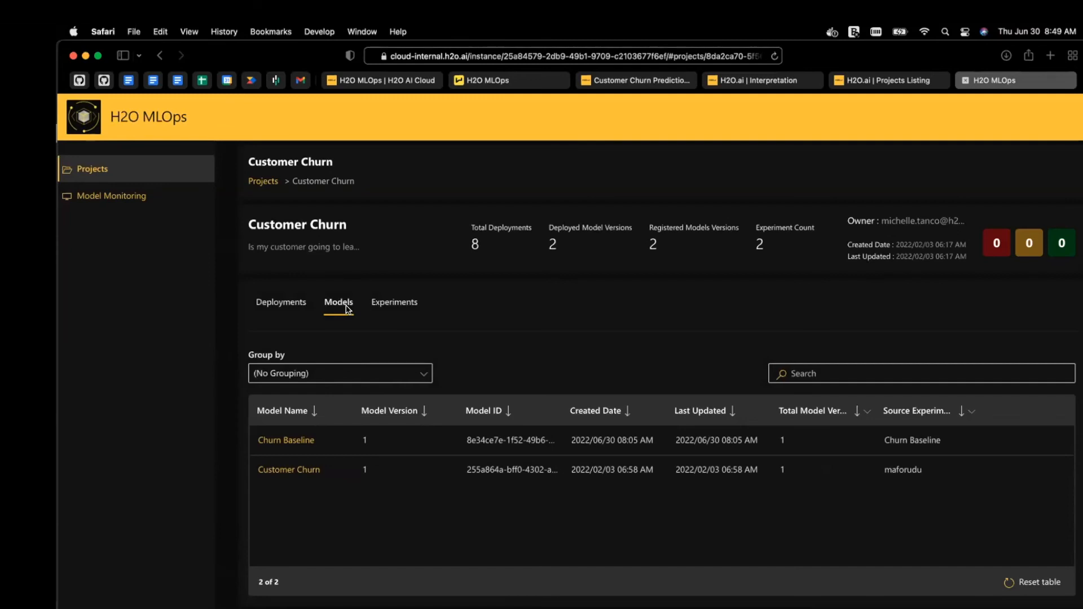
click(294, 308)
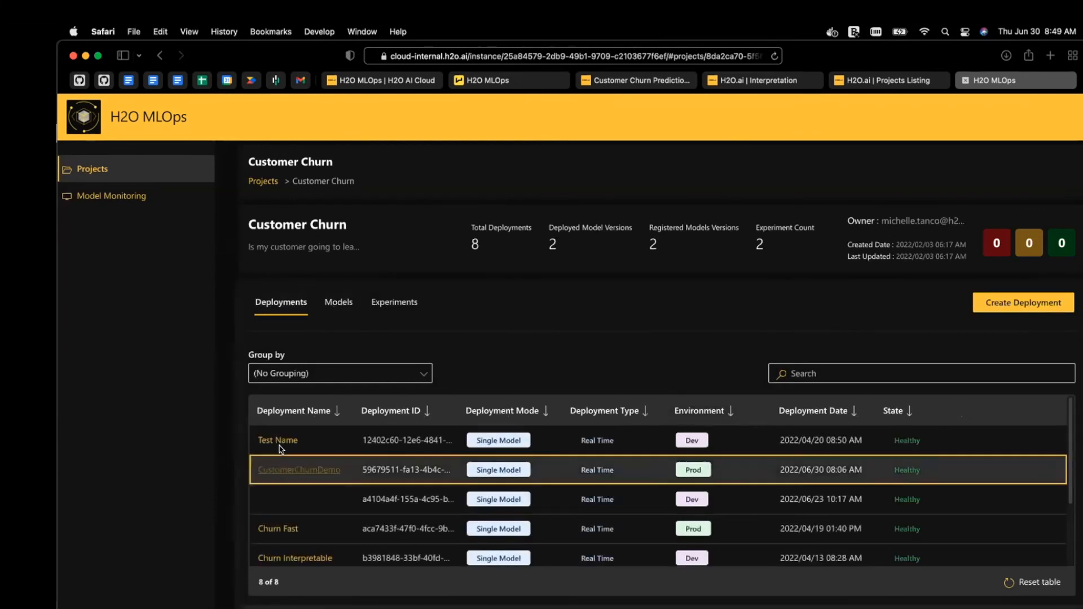
Open the sample cURL request of the Test Name deployment and copy the entire request
click(280, 440)
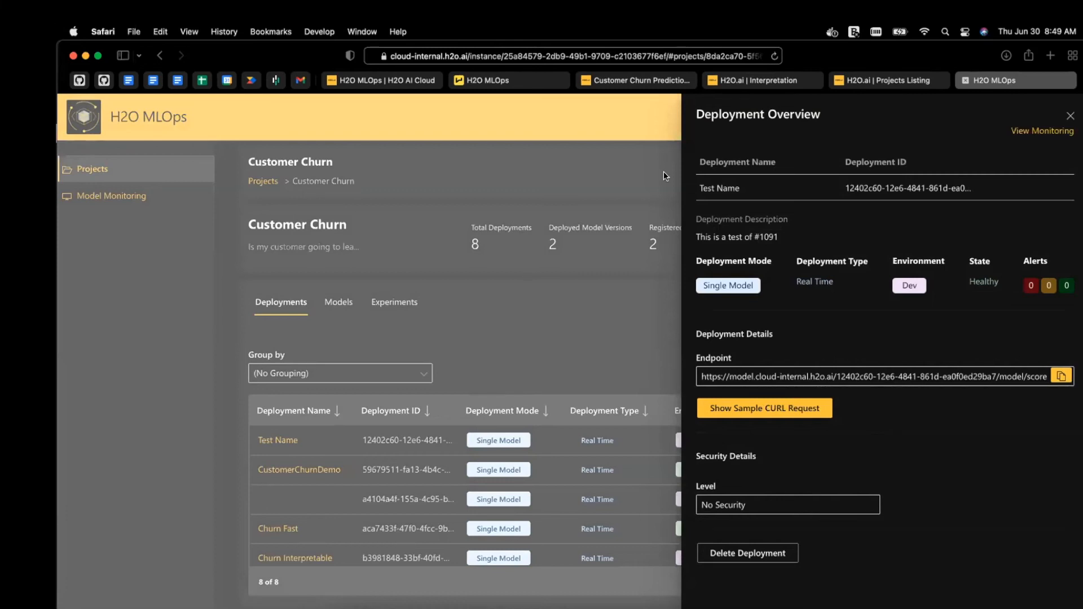
click(827, 412)
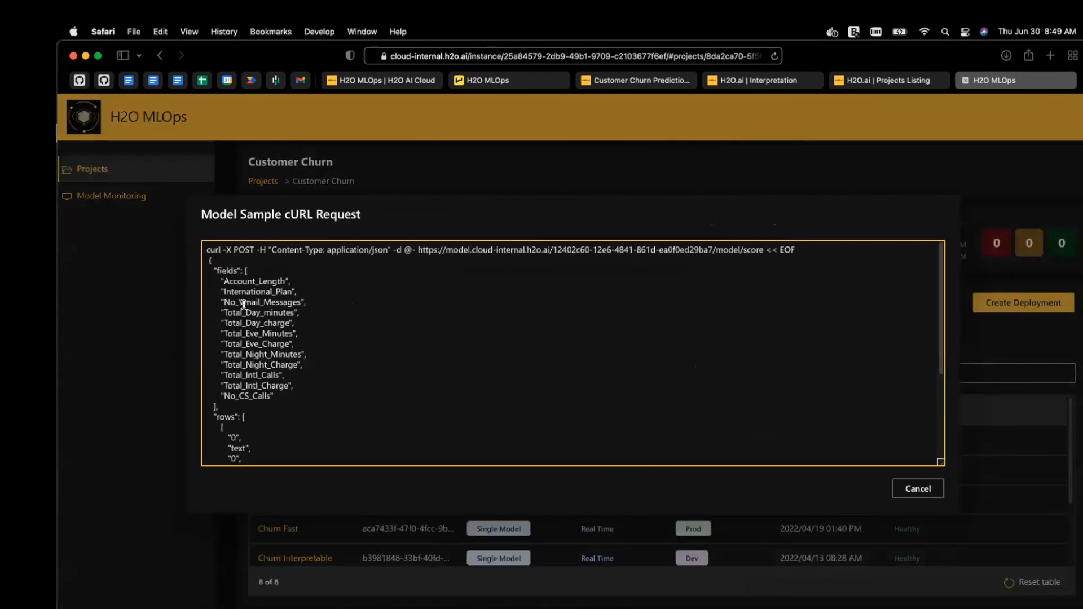
drag(208, 249, 293, 490)
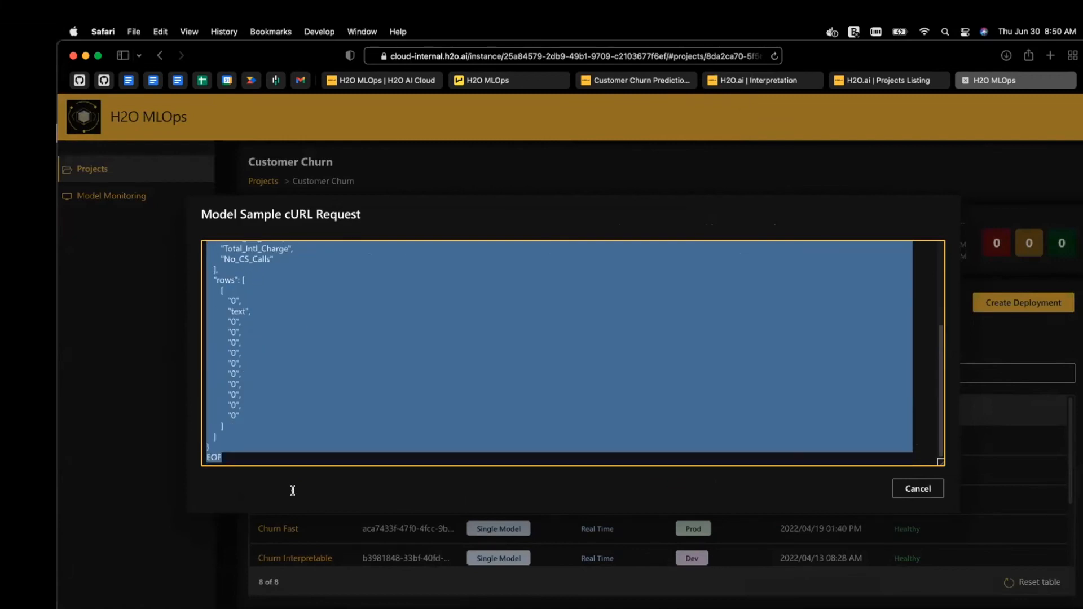
key(super+c)
Switch to Terminal and run the copied cURL request against the deployed churn model
click(574, 606)
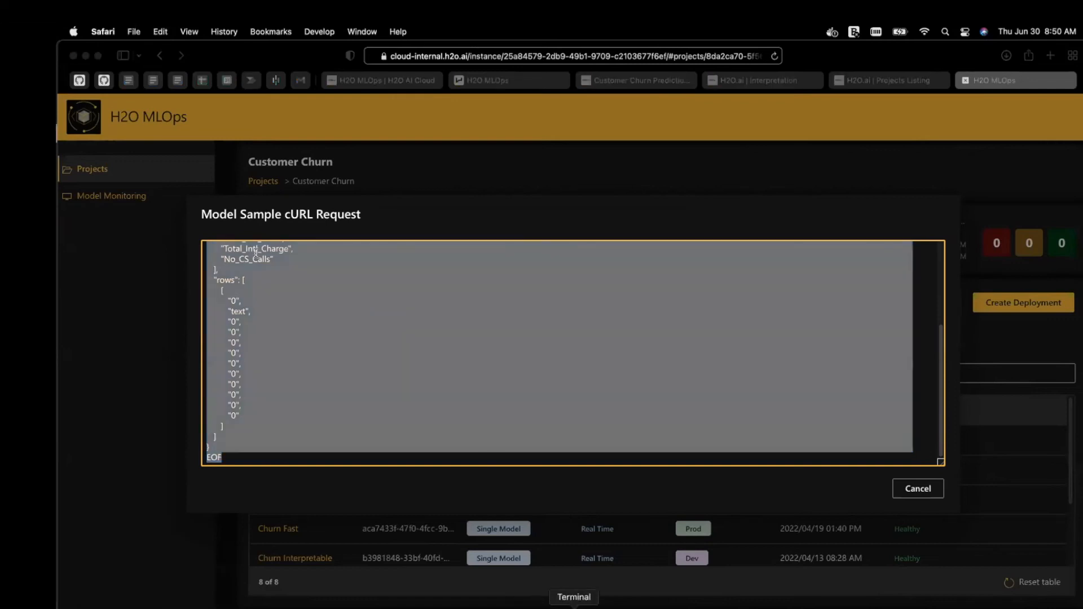
key(super+v)
key(Return)
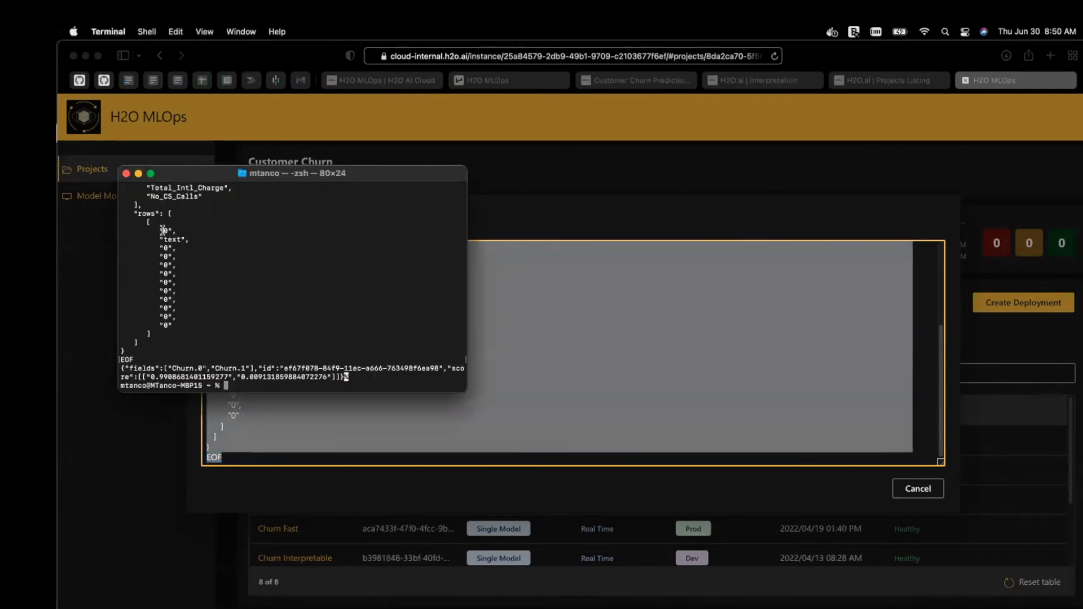
Highlight the sample row values sent in the request and the first churn score returned in the Terminal output
drag(161, 230, 193, 324)
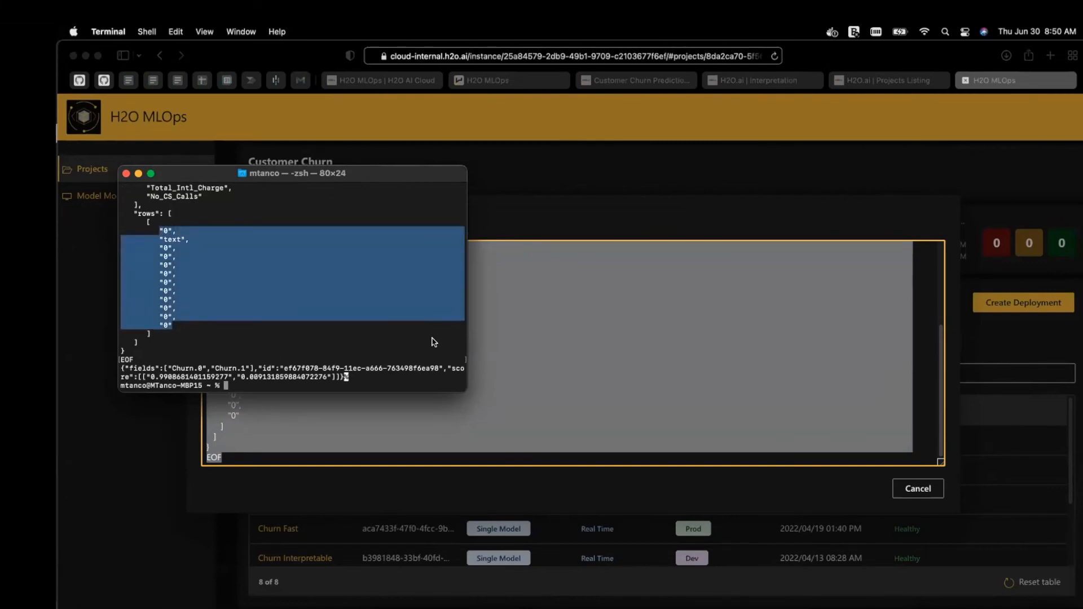
click(397, 345)
drag(150, 374, 226, 375)
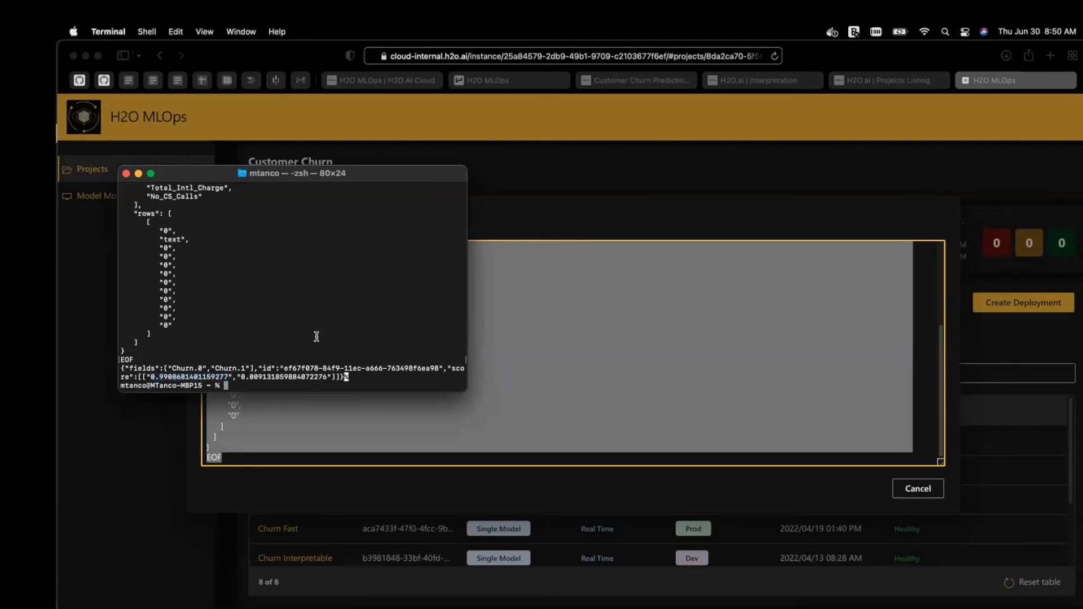
Close the sample cURL request and the deployment overview, and switch back to the H2O AI Cloud page
click(931, 492)
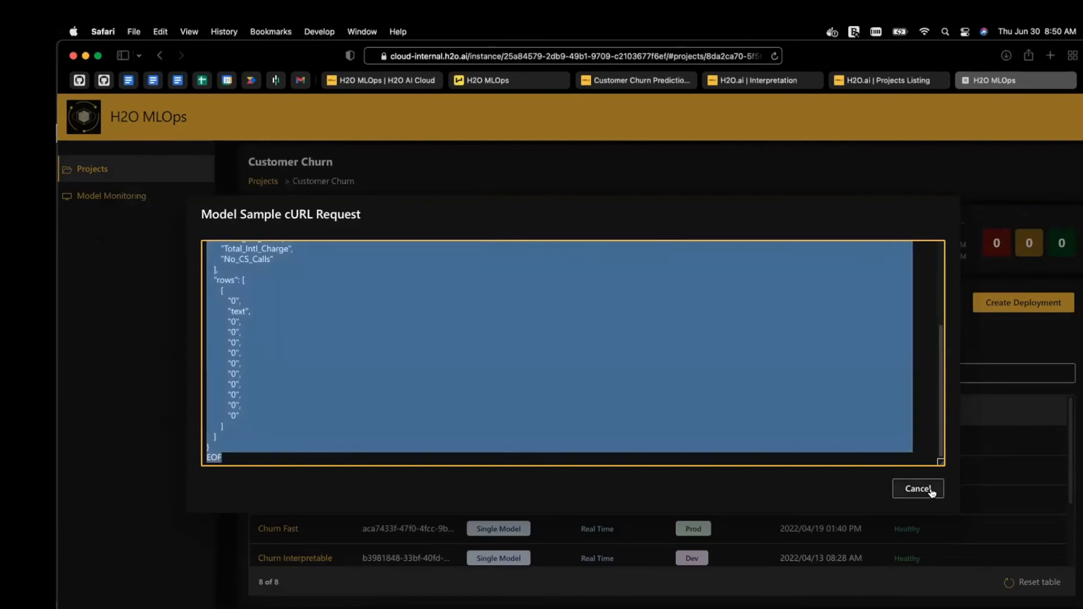
click(931, 492)
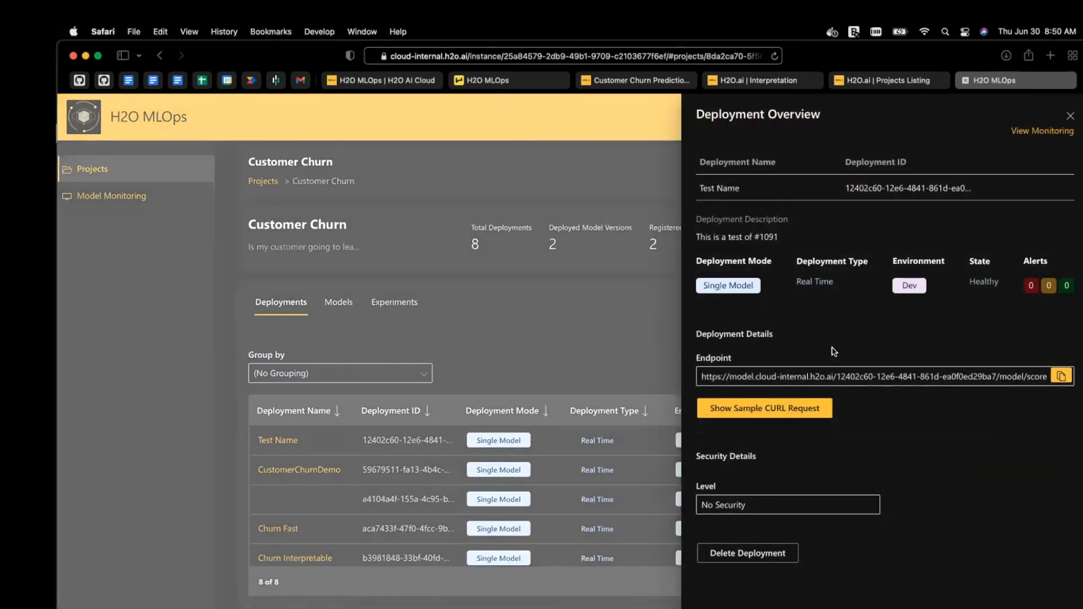
click(1071, 116)
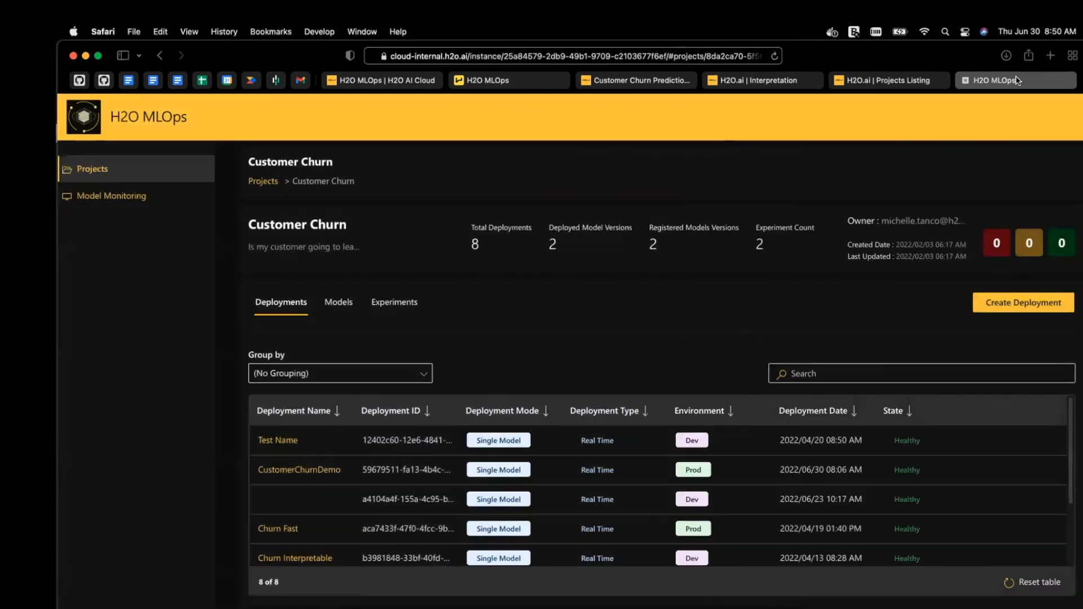
click(403, 82)
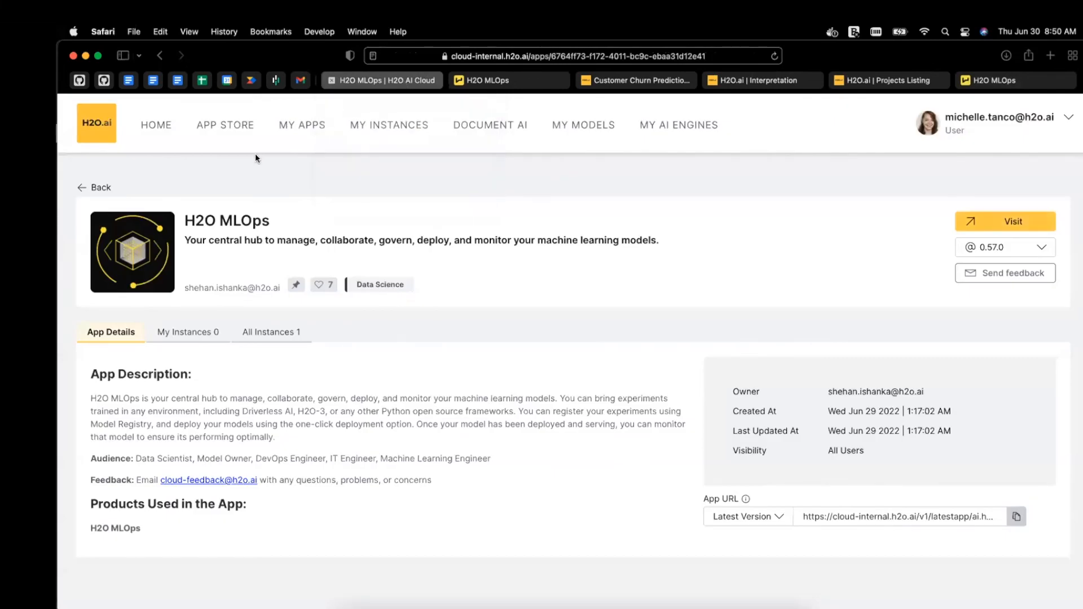
Return to the H2O AI Cloud home page and open the Customer Churn Predictions app from the app instances
click(168, 125)
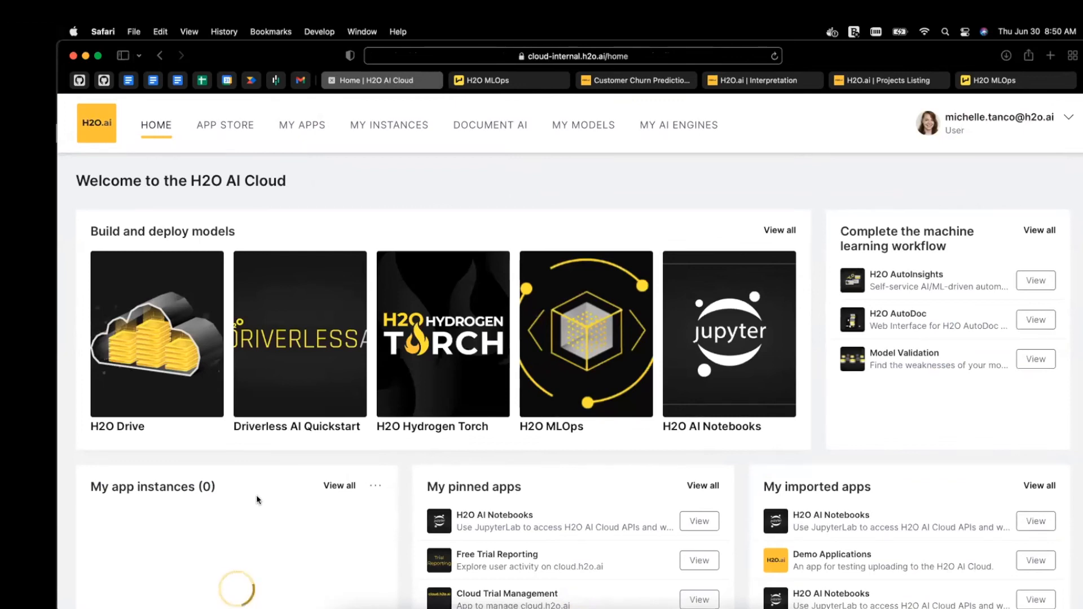
scroll(256, 495, down, 3)
click(291, 453)
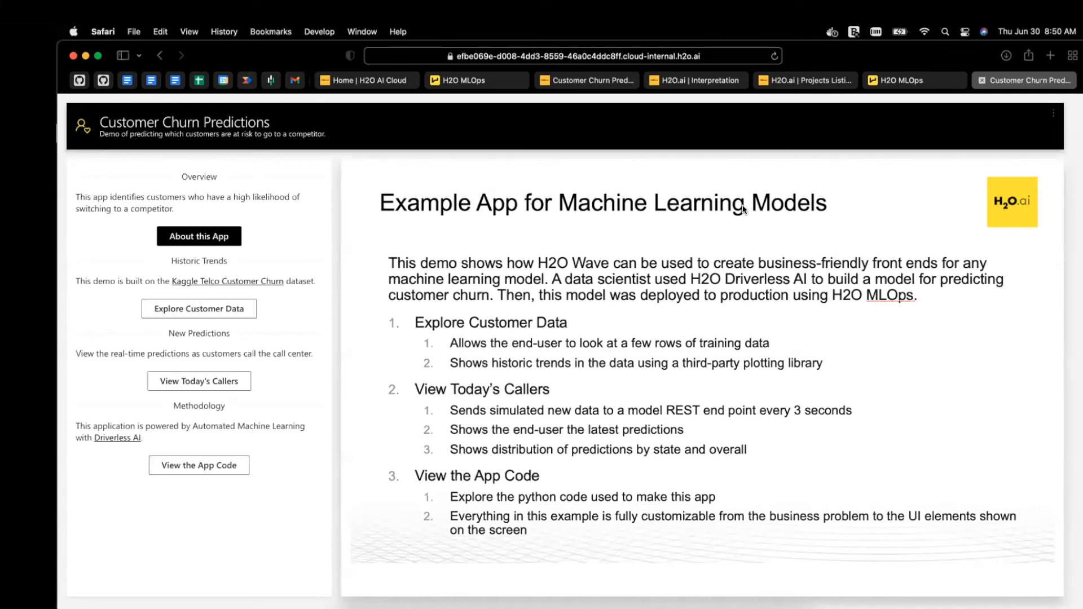
Explore the historic customer data, examining the Kaggle Customer Churn table's columns and the churn percentages on the state map
click(211, 311)
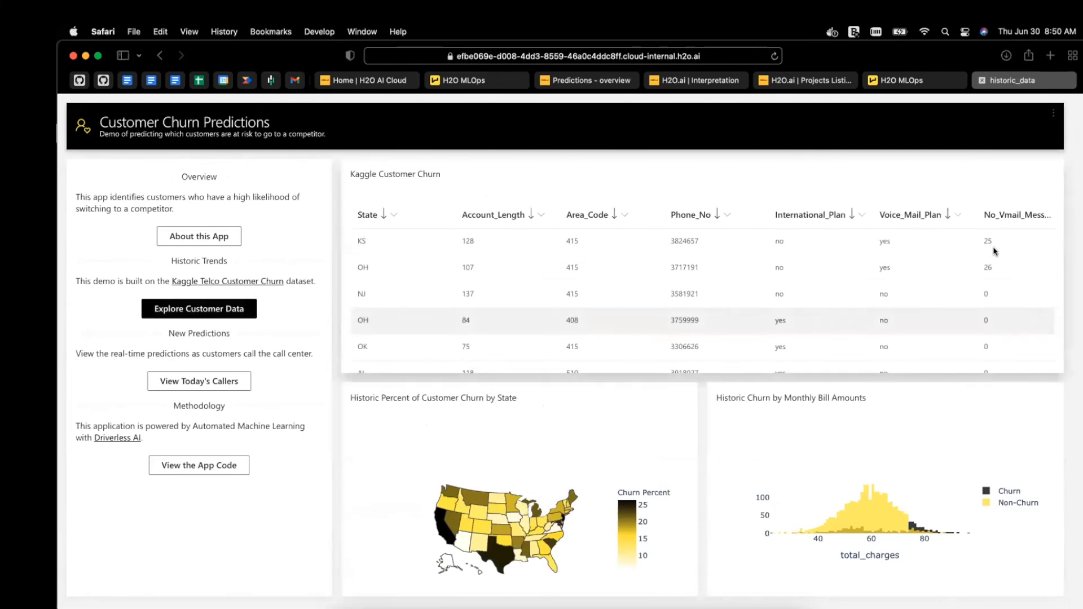
scroll(886, 303, right, 5)
scroll(885, 303, left, 6)
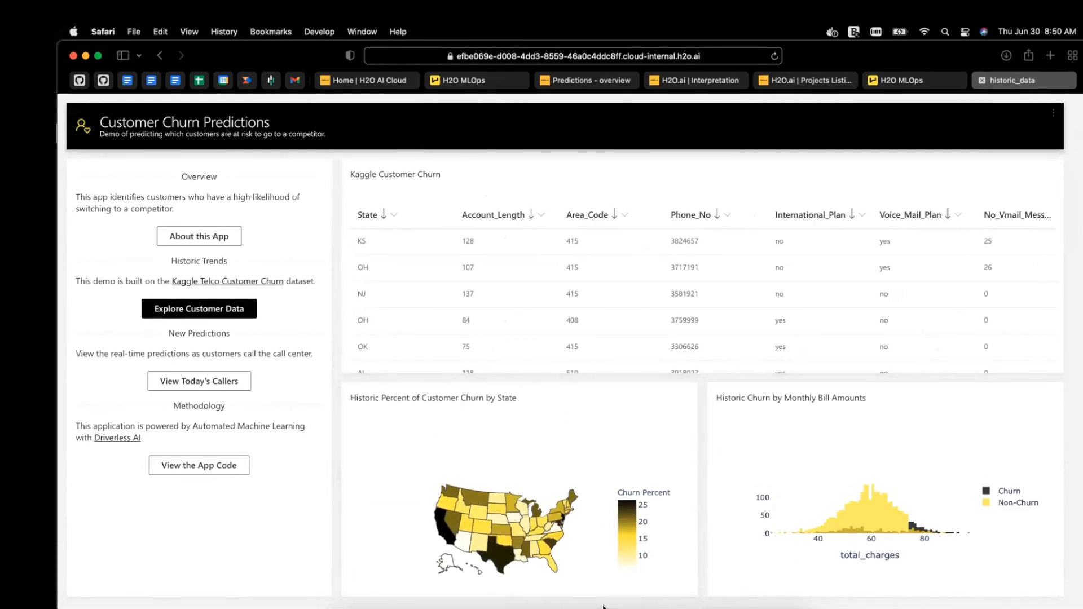
mouse_move(446, 531)
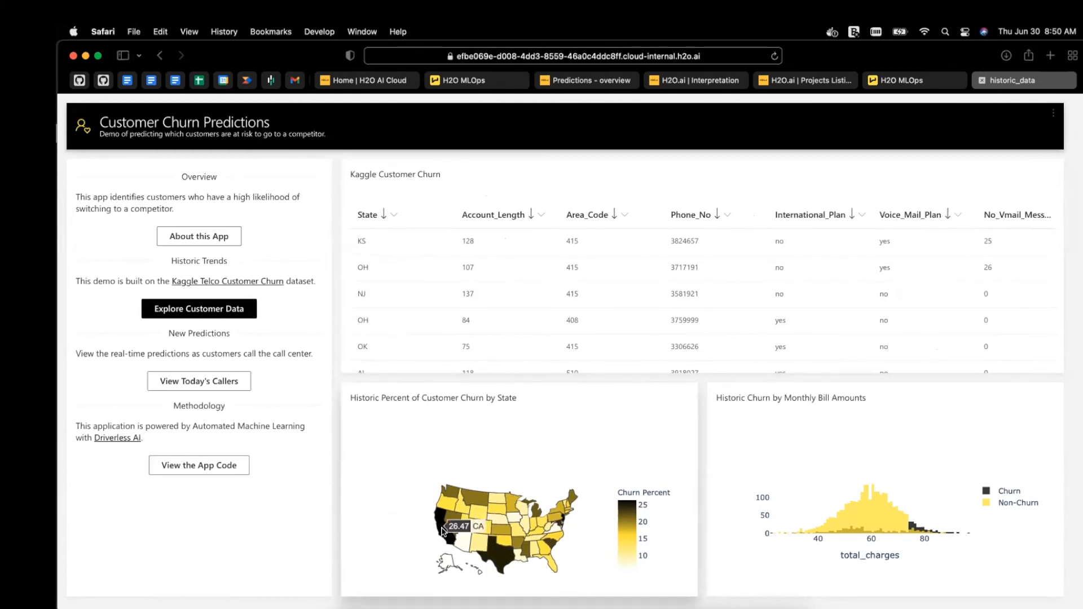
mouse_move(497, 562)
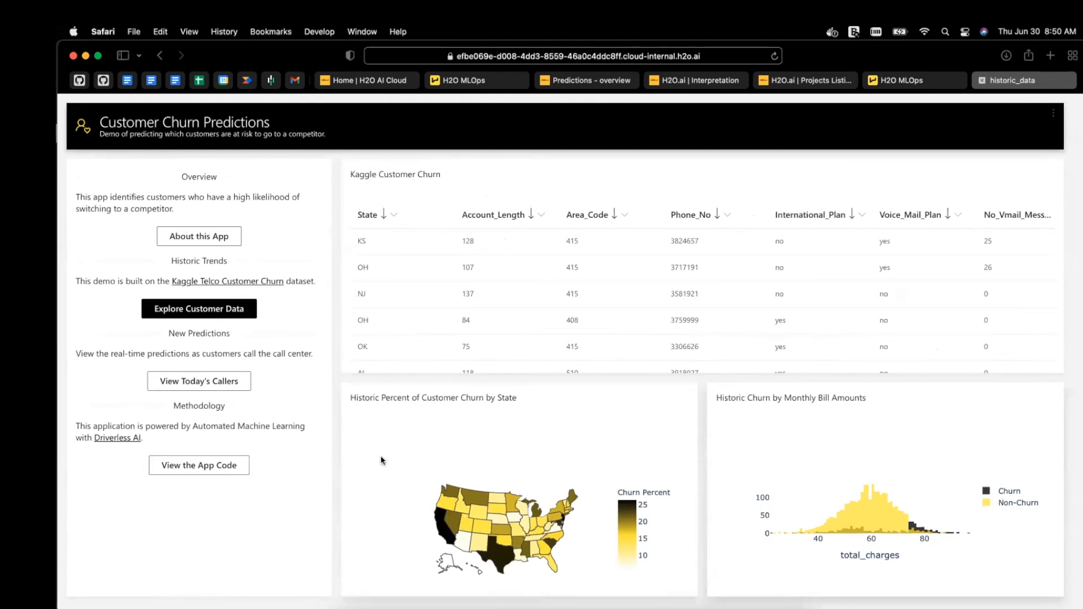
View today's callers with their real-time churn predictions, briefly switching to Terminal to compare the scoring output before returning to the app
click(195, 383)
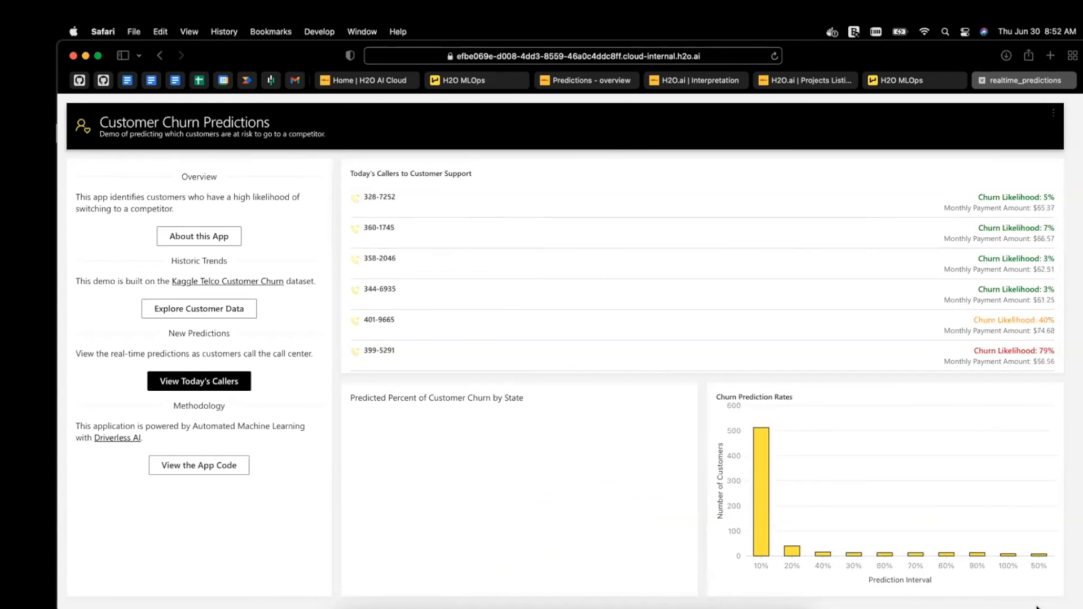
click(574, 599)
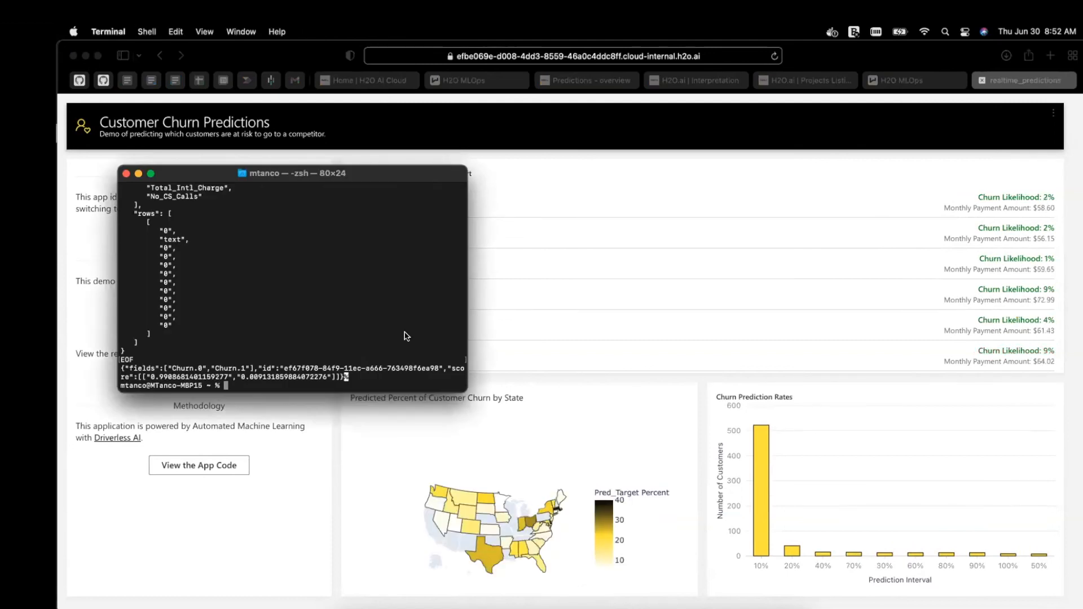
click(675, 322)
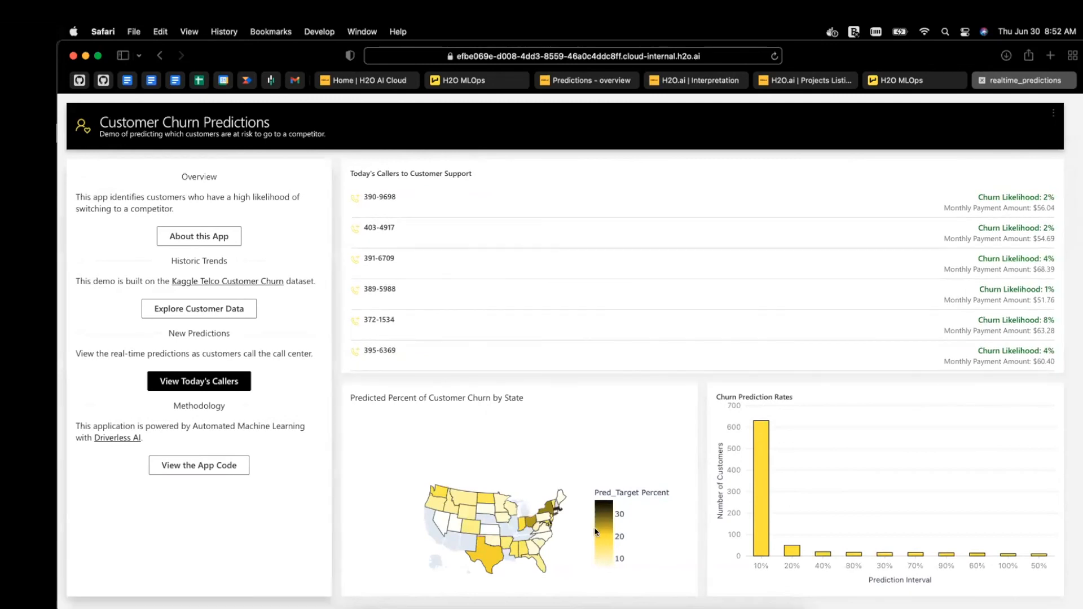
Display the app's source code and highlight the h2o_wave import line
click(229, 465)
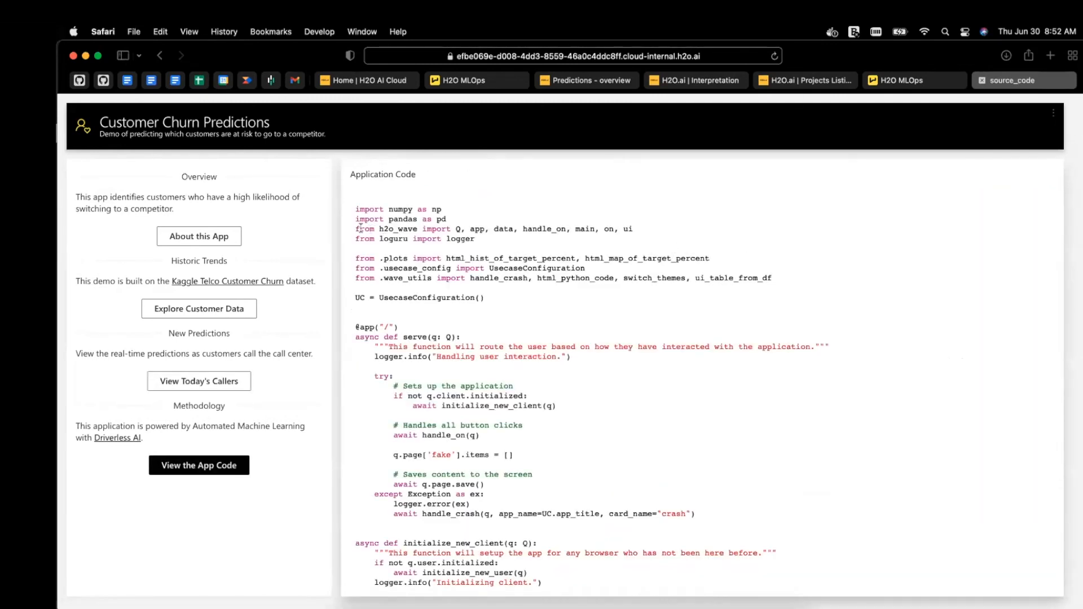
drag(354, 226, 671, 229)
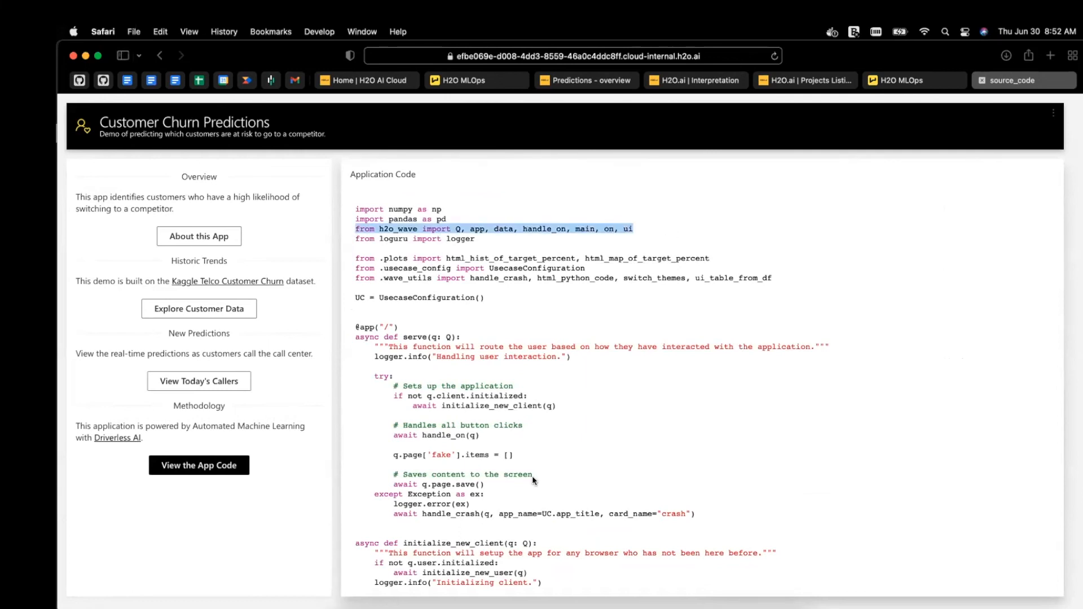
Find the sidebar function in the application code and highlight the "Overview" separator line, then the "About this App" button definition
scroll(533, 476, down, 10)
scroll(533, 475, down, 5)
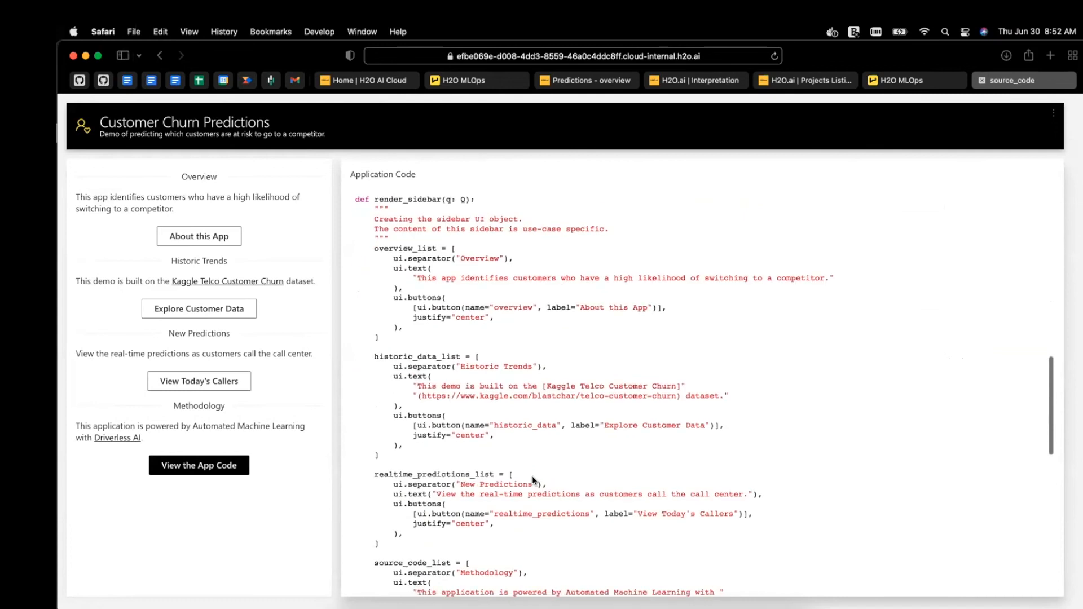
scroll(435, 212, down, 1)
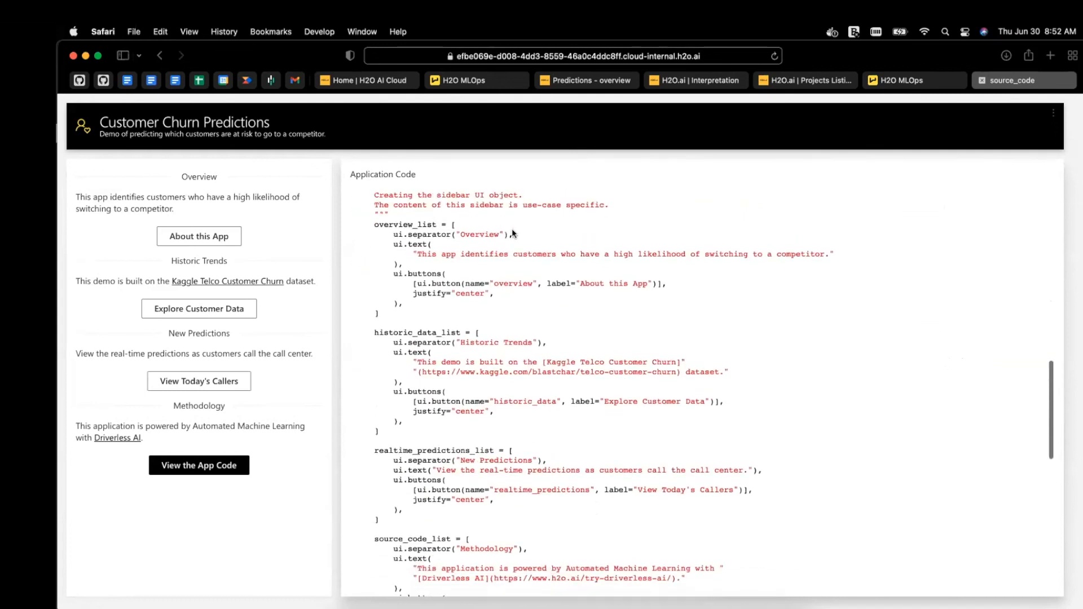
drag(523, 237, 390, 235)
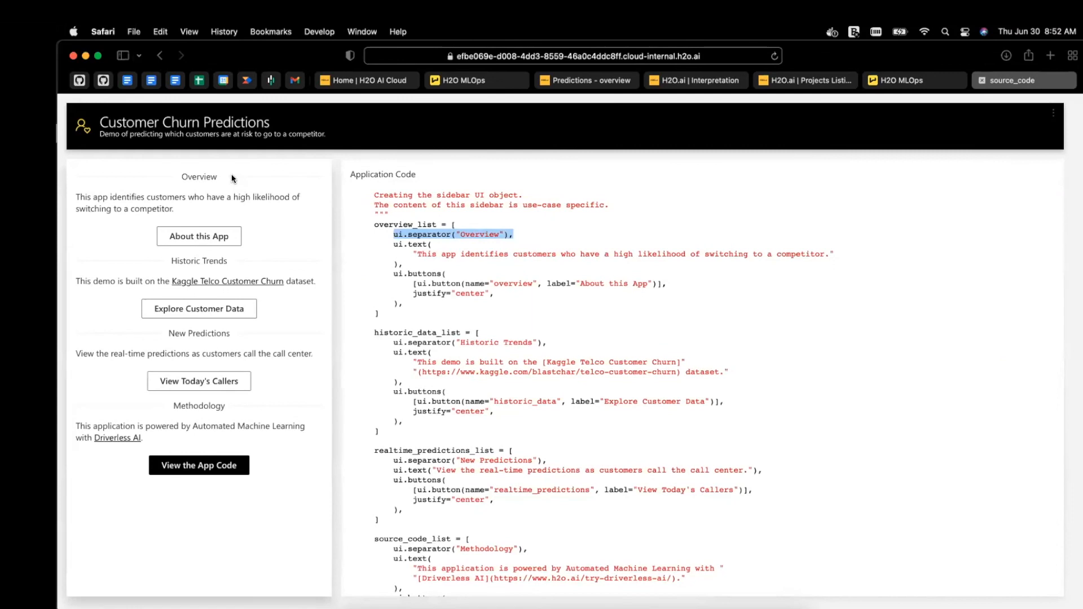
click(432, 290)
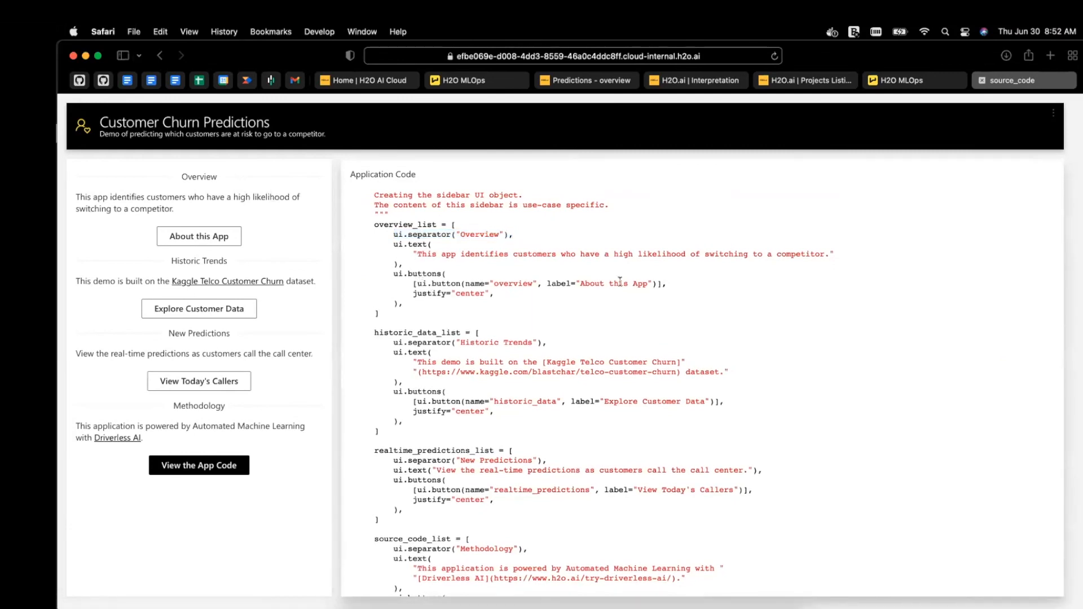
drag(620, 282, 657, 284)
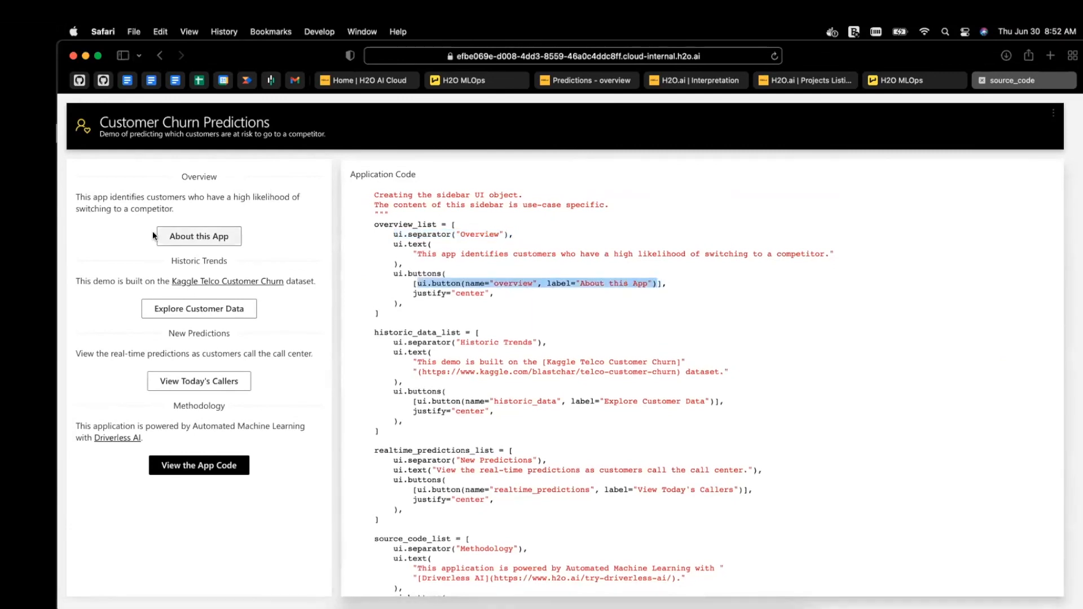